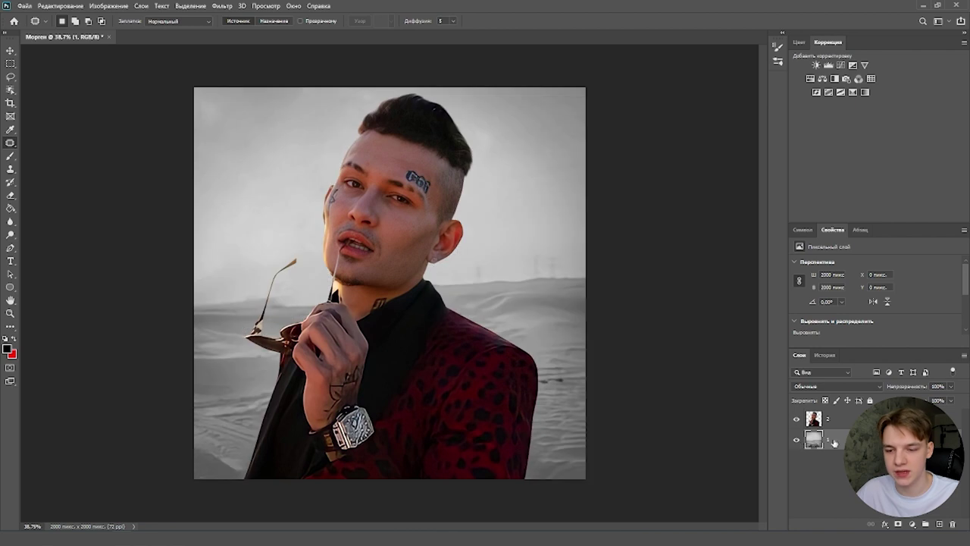
# Add a layer above background layer 1, fill it with black and set its blend mode to Screen (Экран).
pyautogui.scroll(-3, 511, 279)
pyautogui.scroll(2, 513, 274)
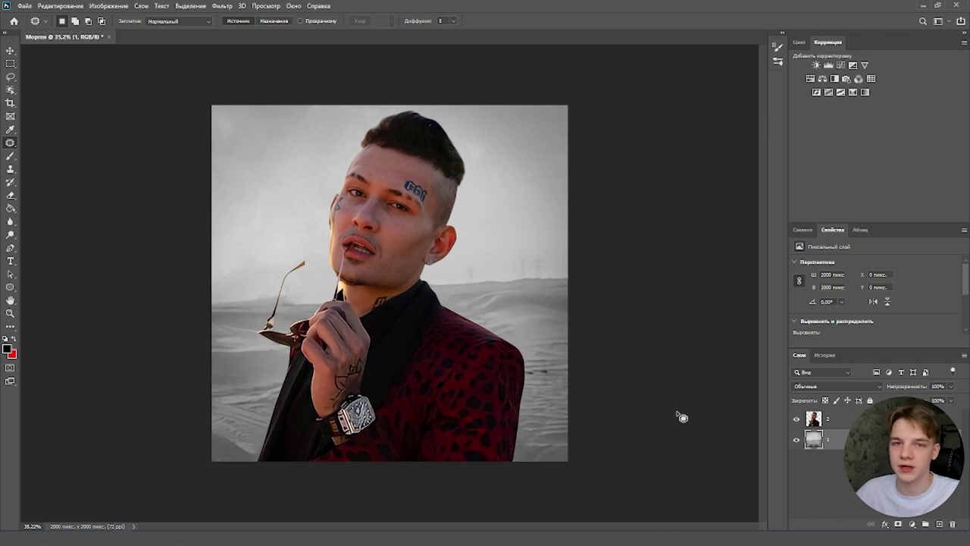
pyautogui.click(940, 523)
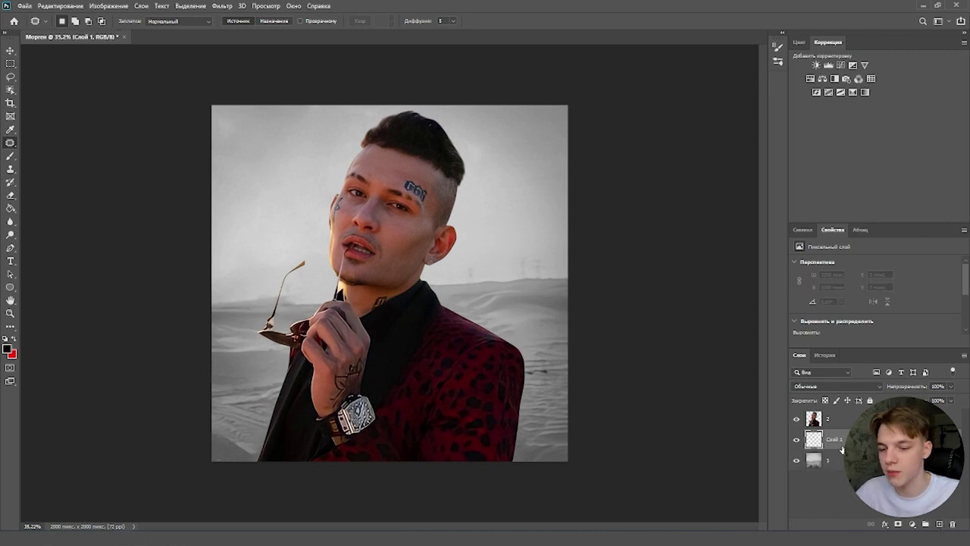
pyautogui.click(10, 208)
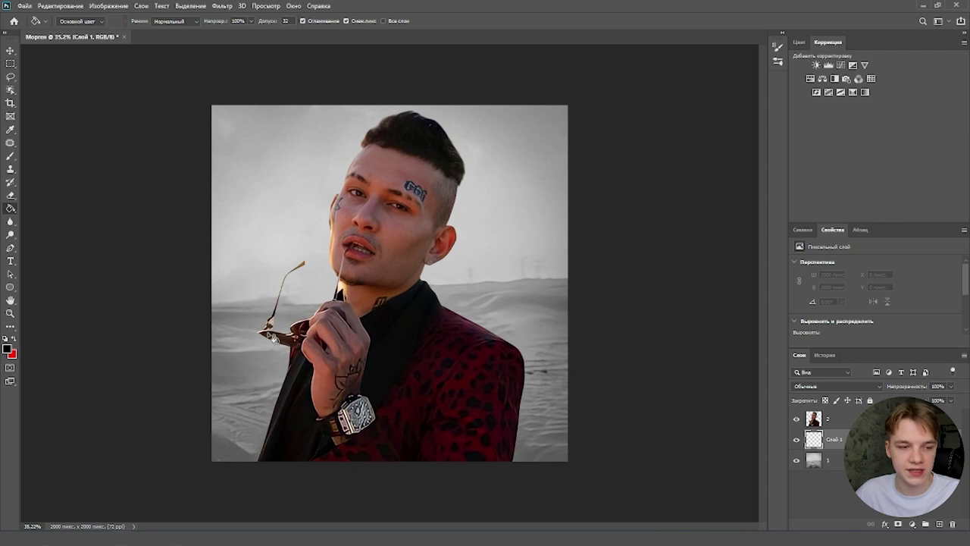
pyautogui.click(454, 324)
pyautogui.click(830, 386)
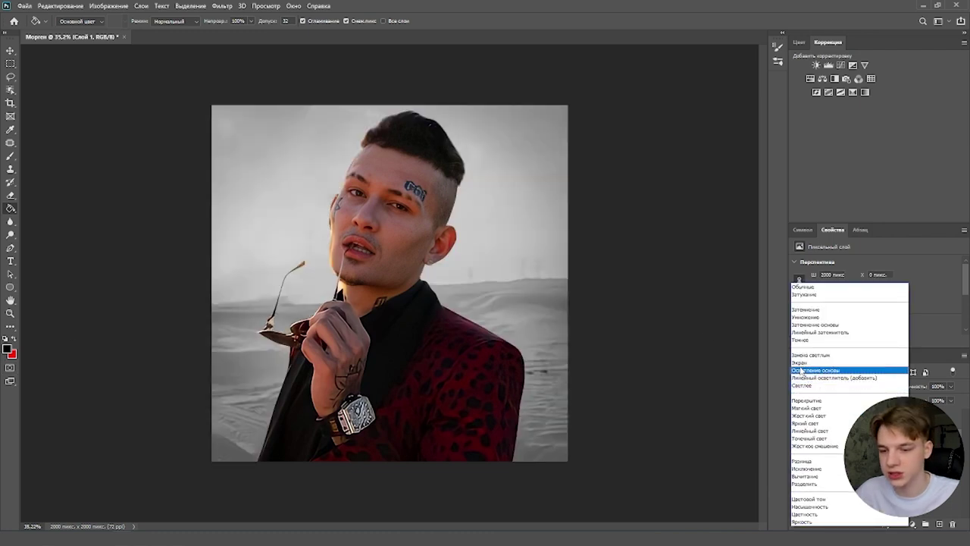
pyautogui.click(818, 357)
# Add a gradient map clipped to the black layer, using the black-orange-yellow-white preset from the Gradienty_sobaki_kult set.
pyautogui.click(852, 92)
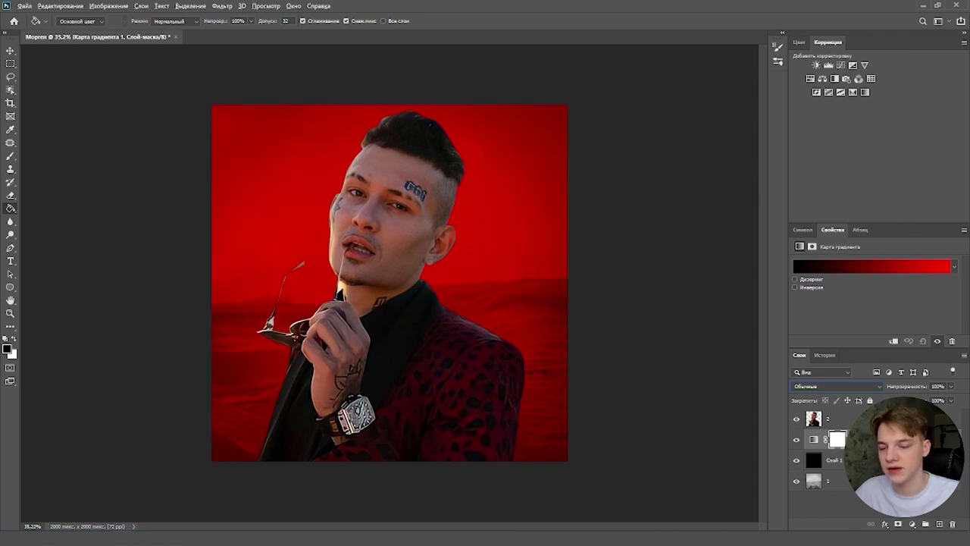
pyautogui.hotkey('ctrl', 'alt', 'g')
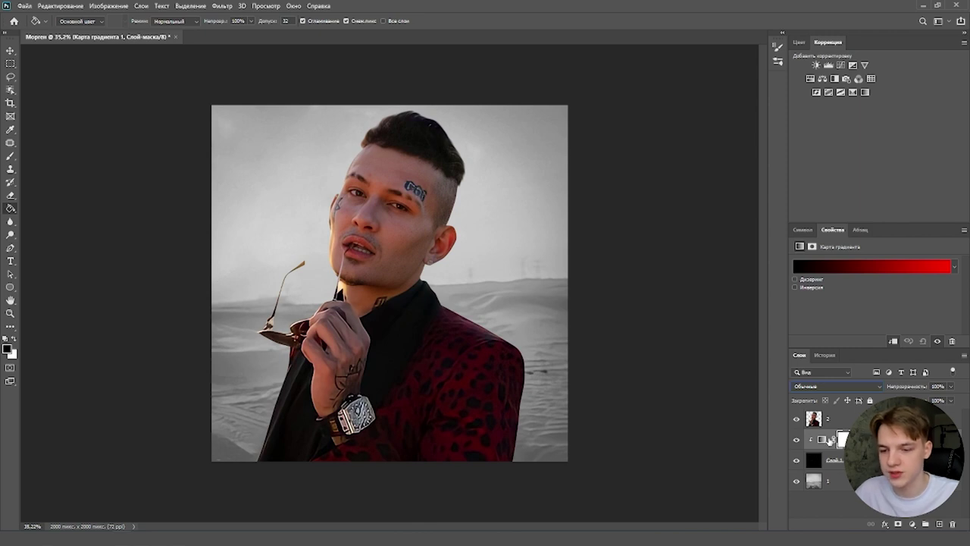
pyautogui.click(888, 272)
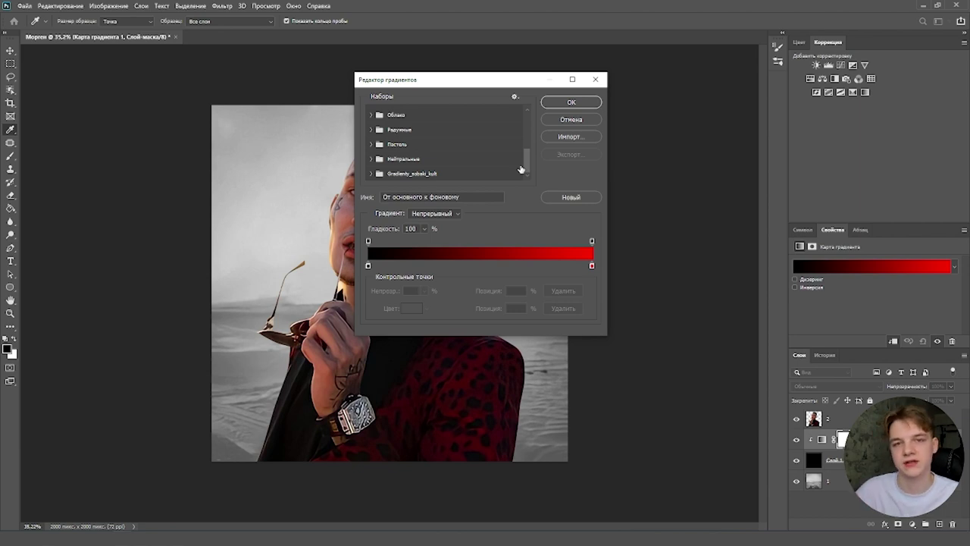
pyautogui.click(370, 173)
pyautogui.scroll(-3, 506, 140)
pyautogui.click(513, 157)
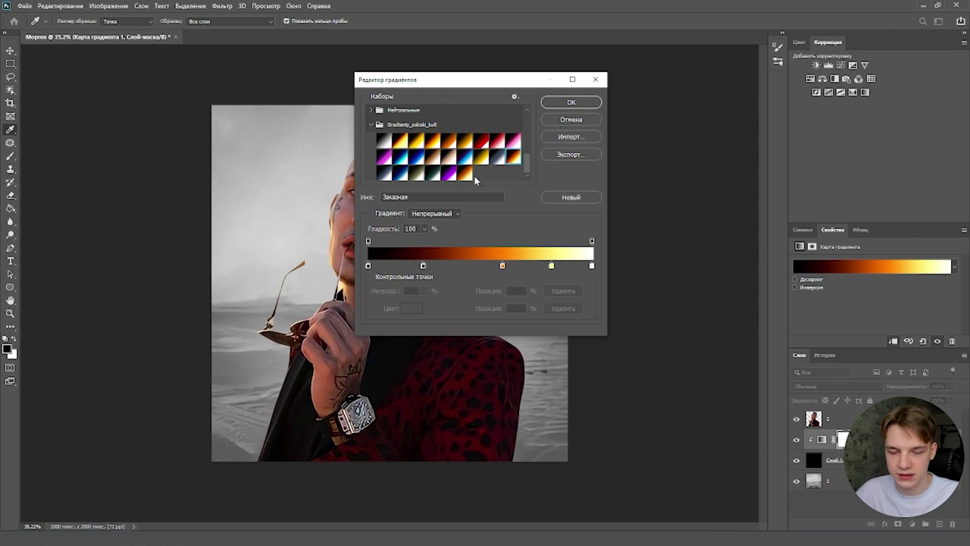
pyautogui.click(468, 176)
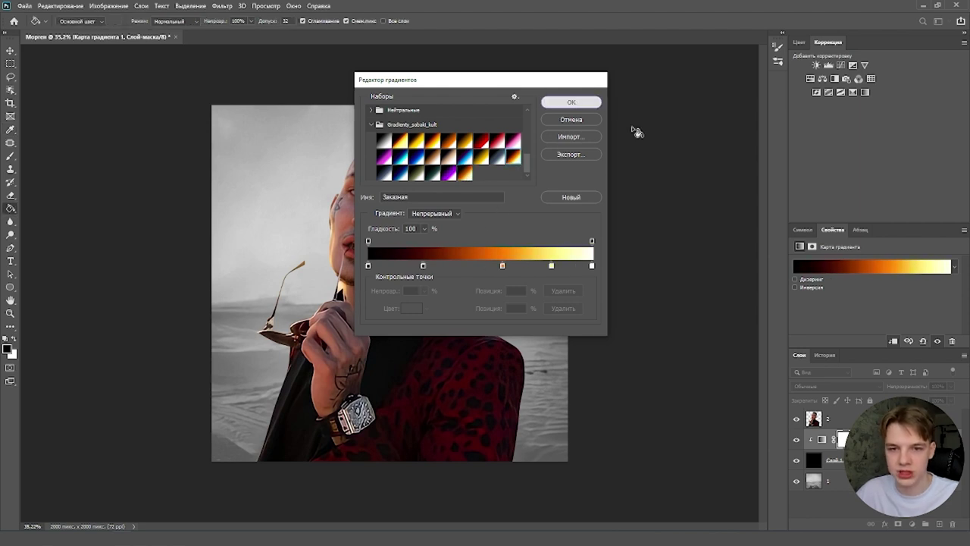
pyautogui.click(571, 102)
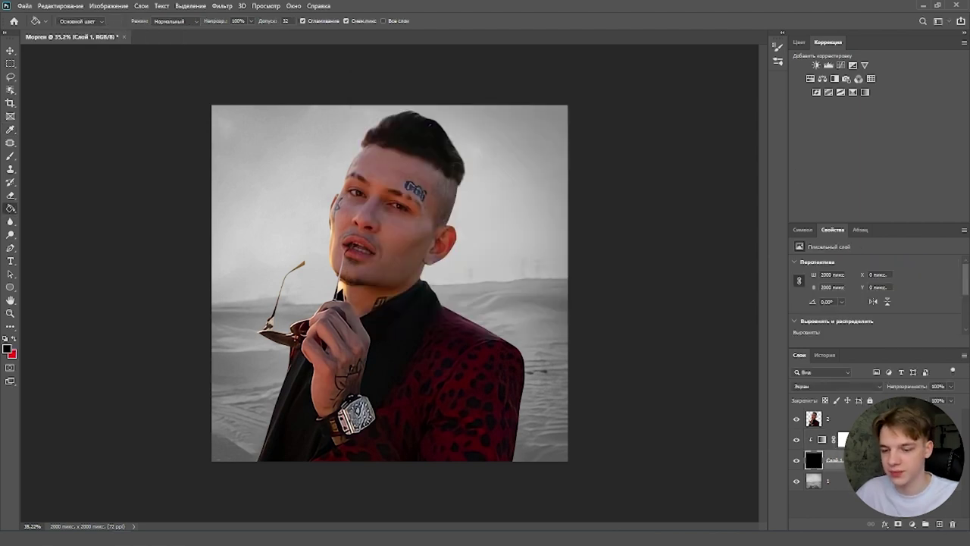
# Create a clipped layer between the black layer and the gradient map, and set the foreground color to white.
pyautogui.click(940, 523)
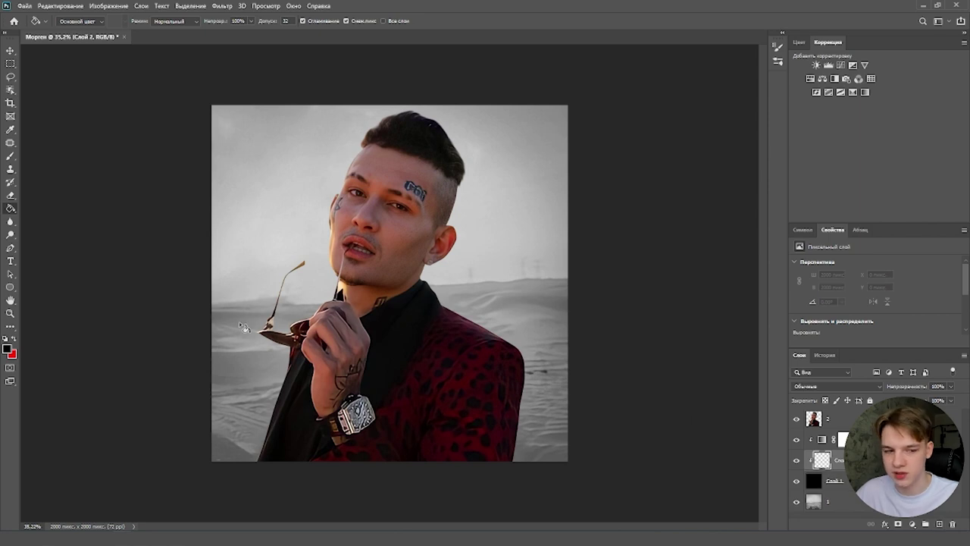
pyautogui.click(7, 349)
pyautogui.moveTo(292, 359); pyautogui.dragTo(136, 262)
pyautogui.click(487, 330)
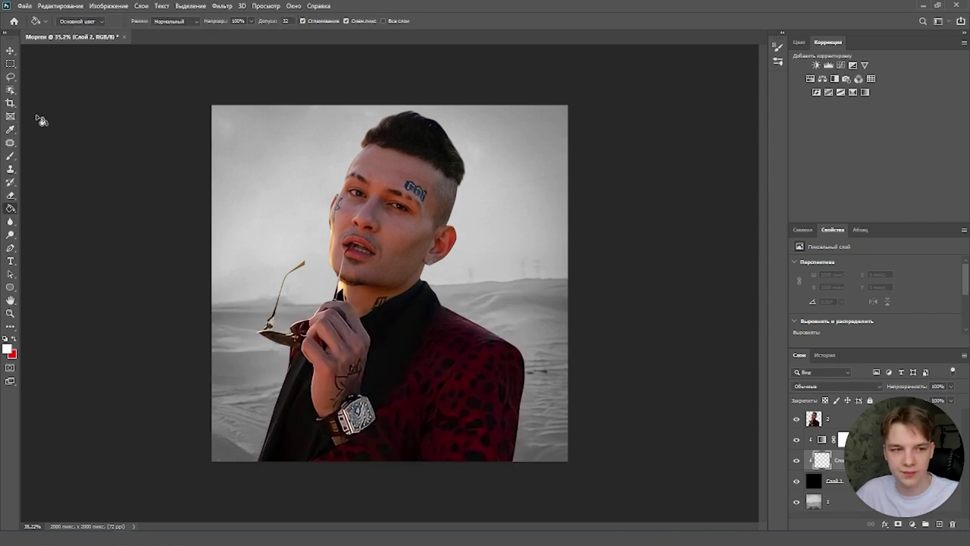
# Paint a large glow behind the man's torso with a soft 1500 px white brush, comparing before and after.
pyautogui.click(10, 155)
pyautogui.click(64, 21)
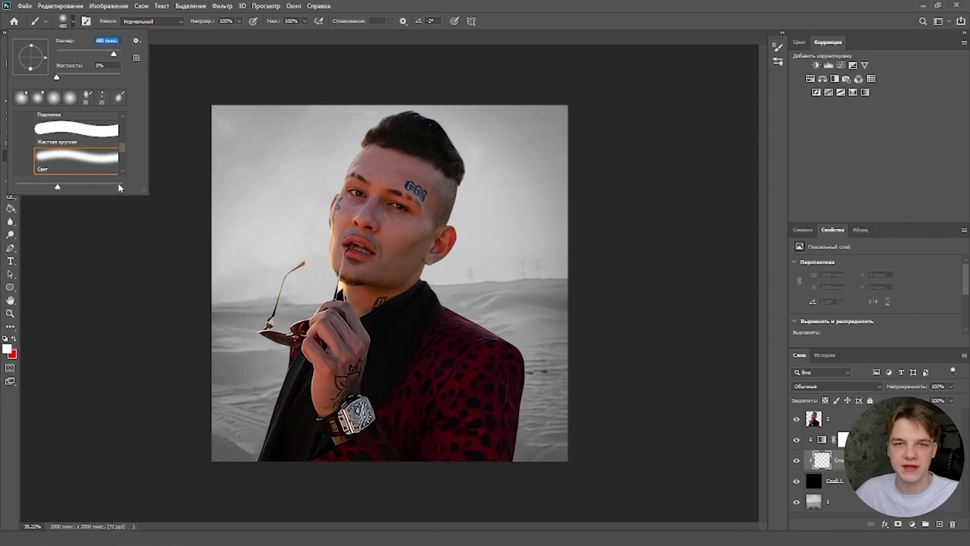
pyautogui.moveTo(117, 56); pyautogui.dragTo(115, 55)
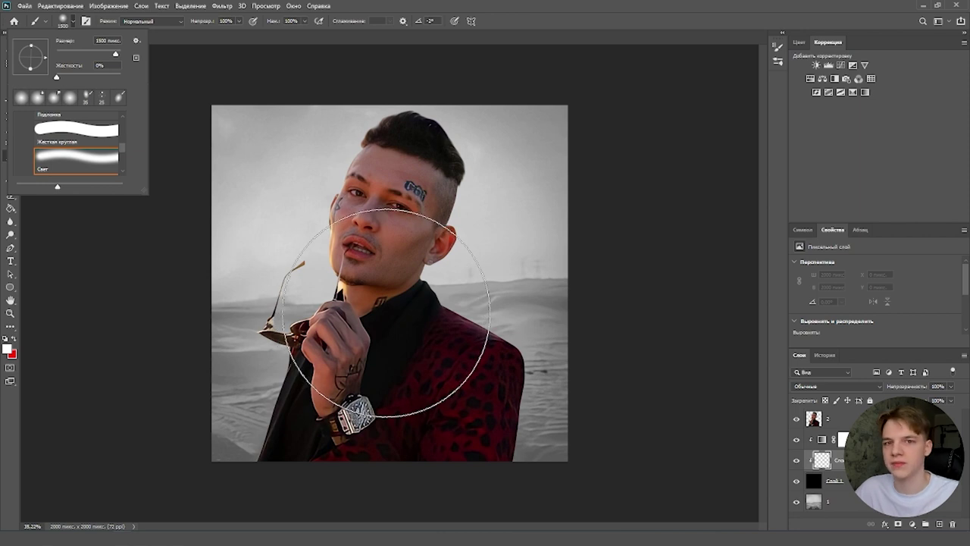
pyautogui.click(386, 312)
pyautogui.click(387, 312)
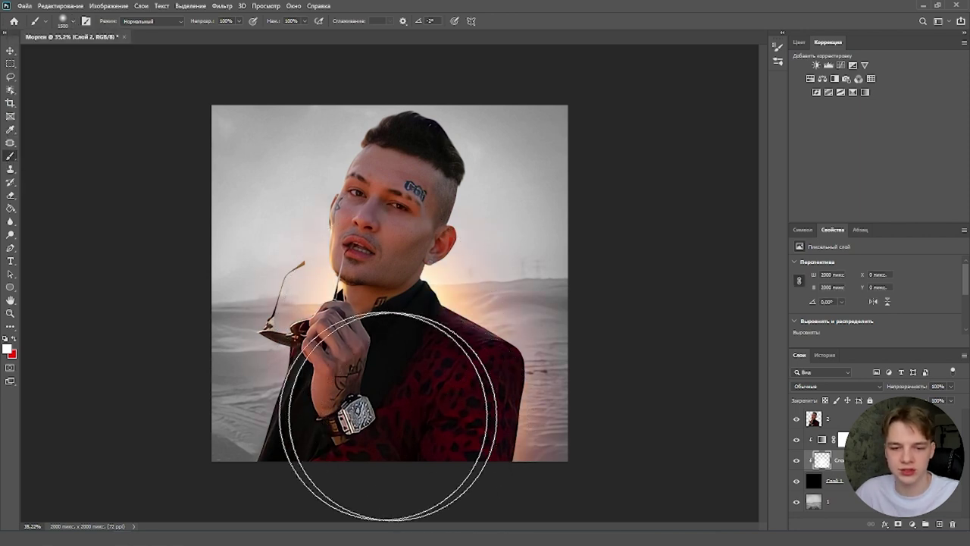
pyautogui.click(387, 312)
pyautogui.hotkey('ctrl', 'z')
pyautogui.hotkey('ctrl', 'shift', 'z')
pyautogui.hotkey('ctrl', 'z')
pyautogui.hotkey('ctrl', 'shift', 'z')
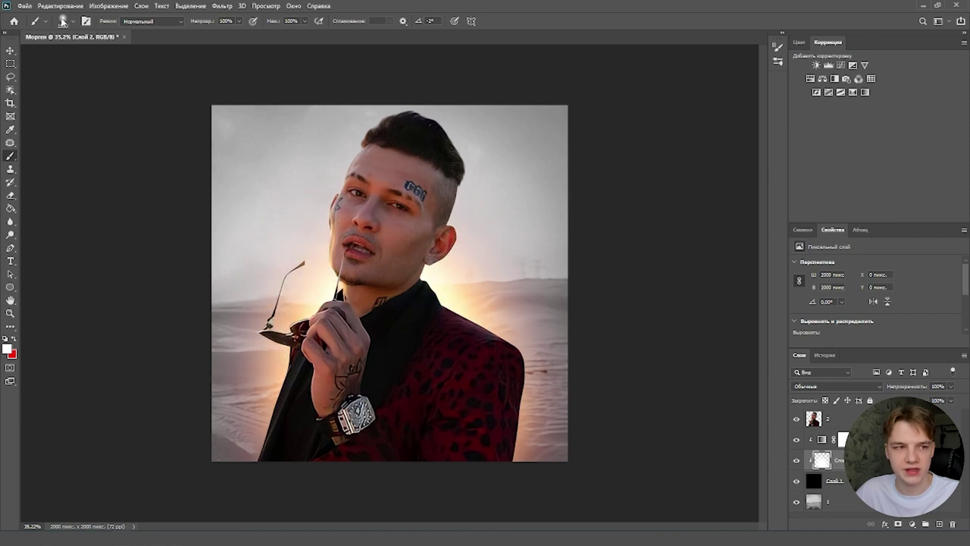
# Extend the glow around the man's head and shoulders with smaller soft brushes of 1000 px and about 510 px.
pyautogui.click(63, 20)
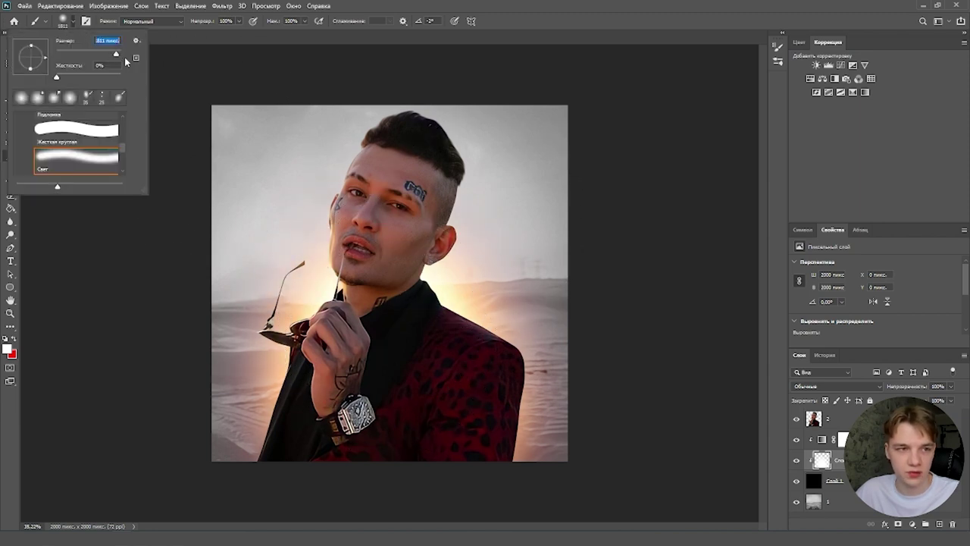
pyautogui.write('1000')
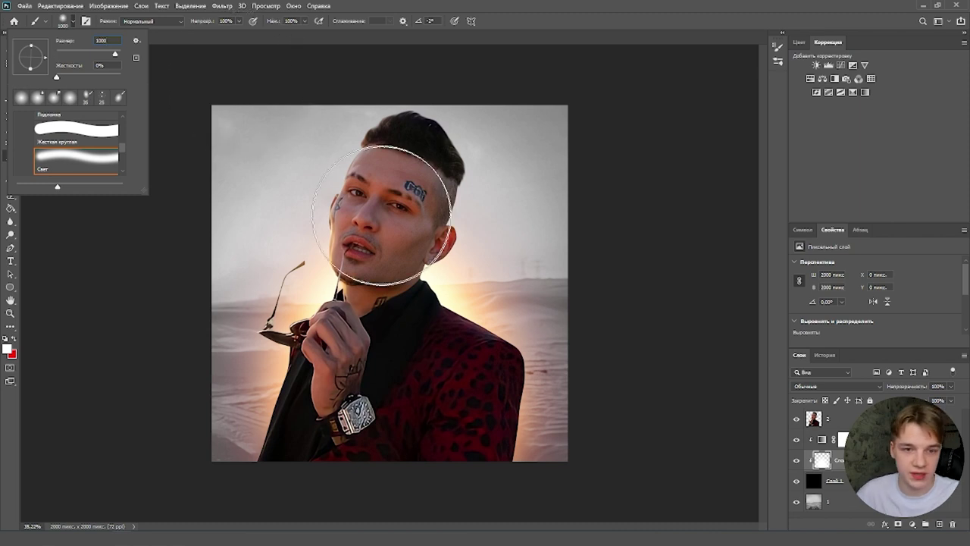
pyautogui.press('Return')
pyautogui.click(74, 22)
pyautogui.moveTo(114, 56); pyautogui.dragTo(112, 56)
pyautogui.press('Return')
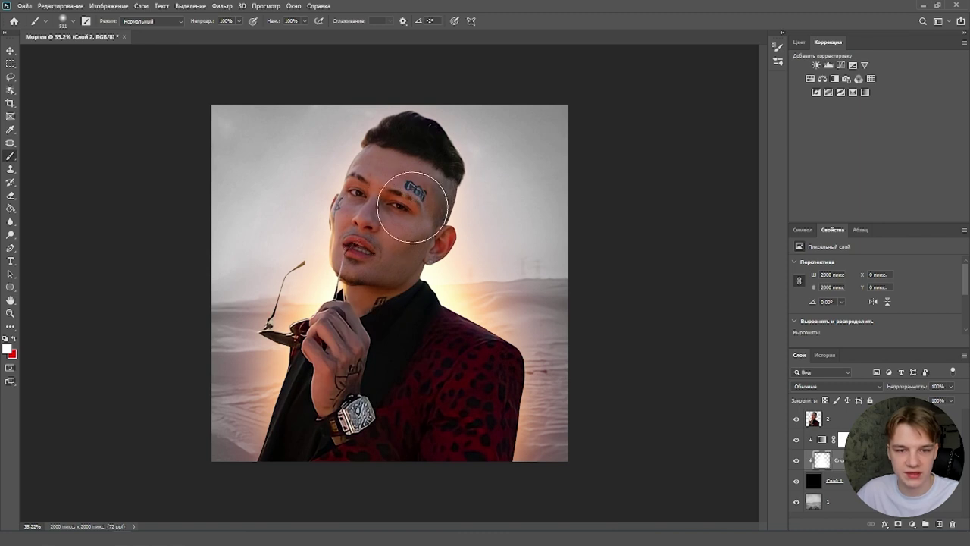
pyautogui.scroll(-2, 503, 249)
pyautogui.scroll(4, 456, 274)
pyautogui.scroll(-2, 457, 272)
pyautogui.scroll(2, 505, 249)
pyautogui.scroll(-1, 505, 249)
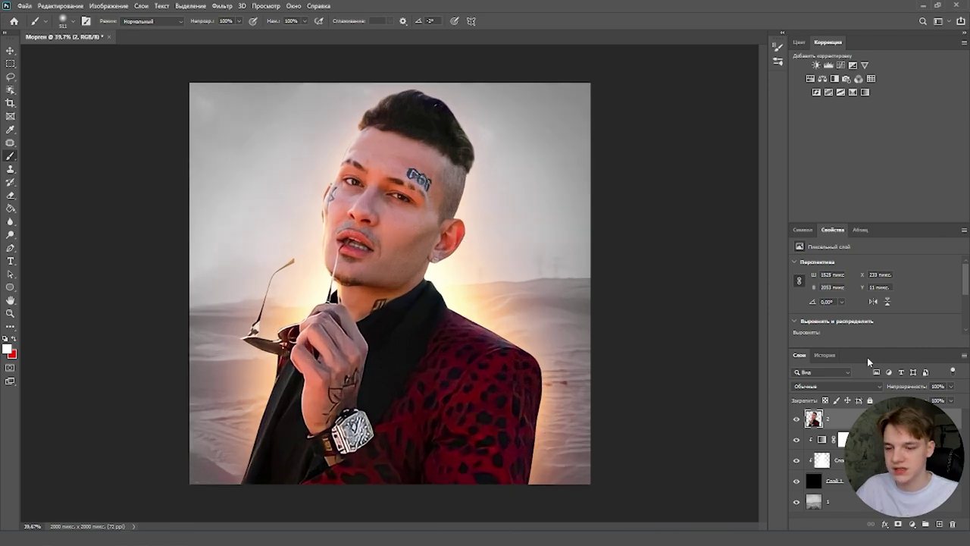
# Copy the gradient map, glow and black layers above portrait layer 2, then remove the copied painted glow layer.
pyautogui.click(871, 439)
pyautogui.keyDown('shift'); pyautogui.click(871, 480); pyautogui.keyUp('shift')
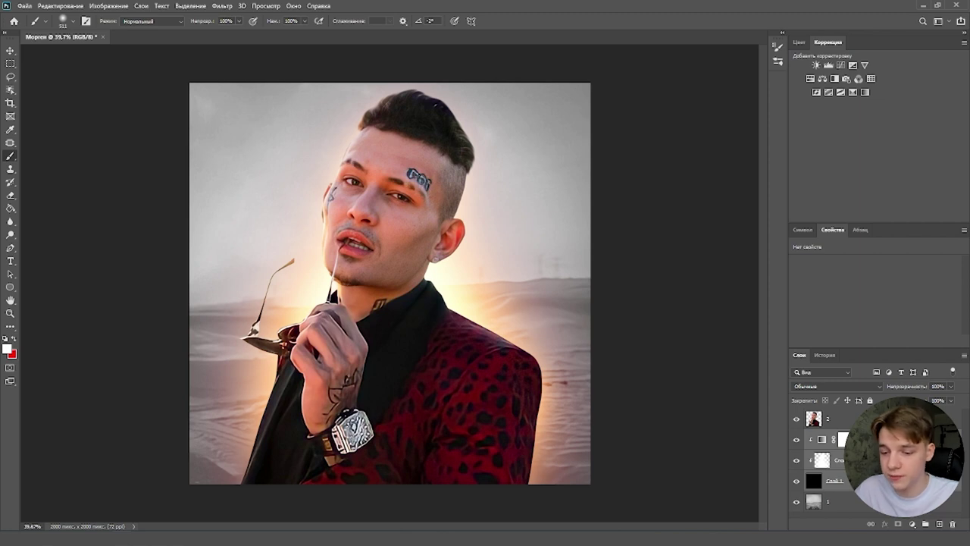
pyautogui.click(848, 417)
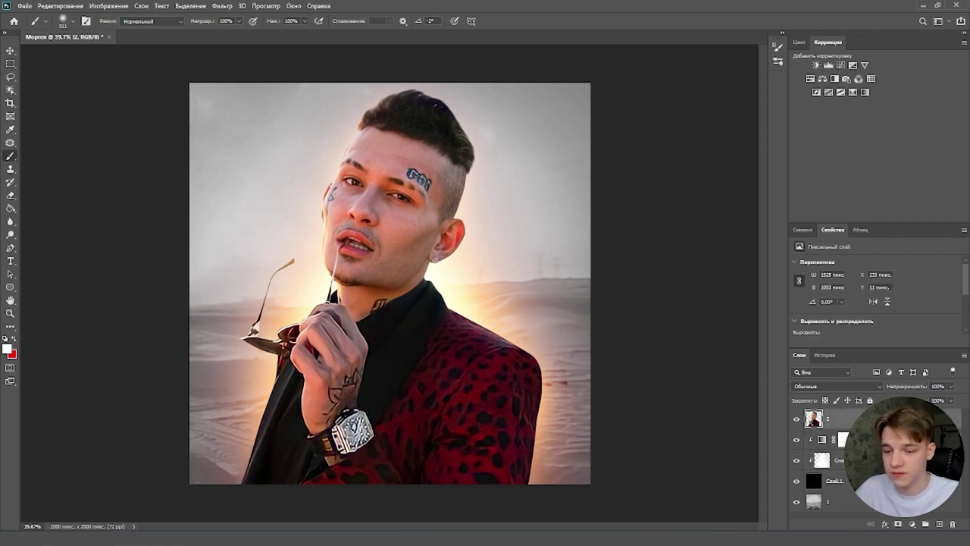
pyautogui.hotkey('ctrl', 'v')
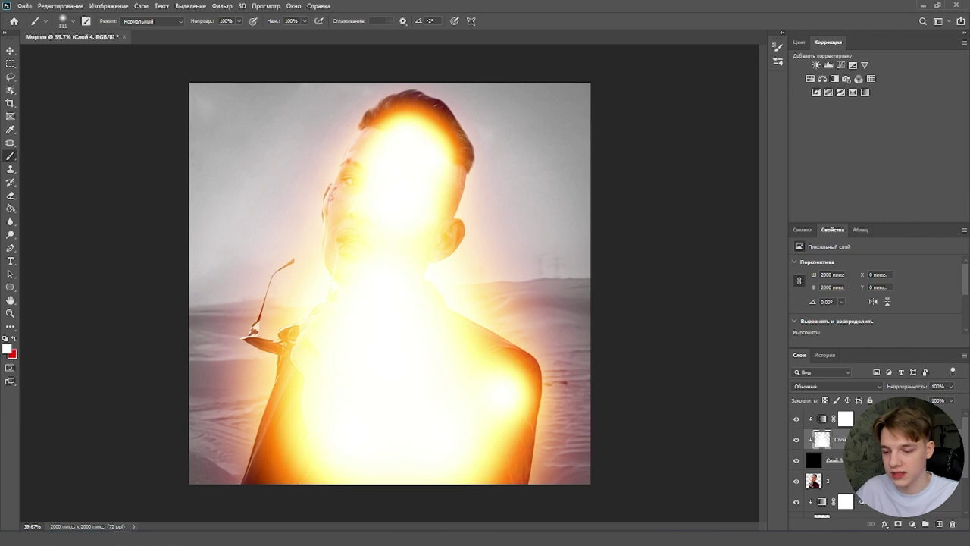
pyautogui.hotkey('ctrl', 'z')
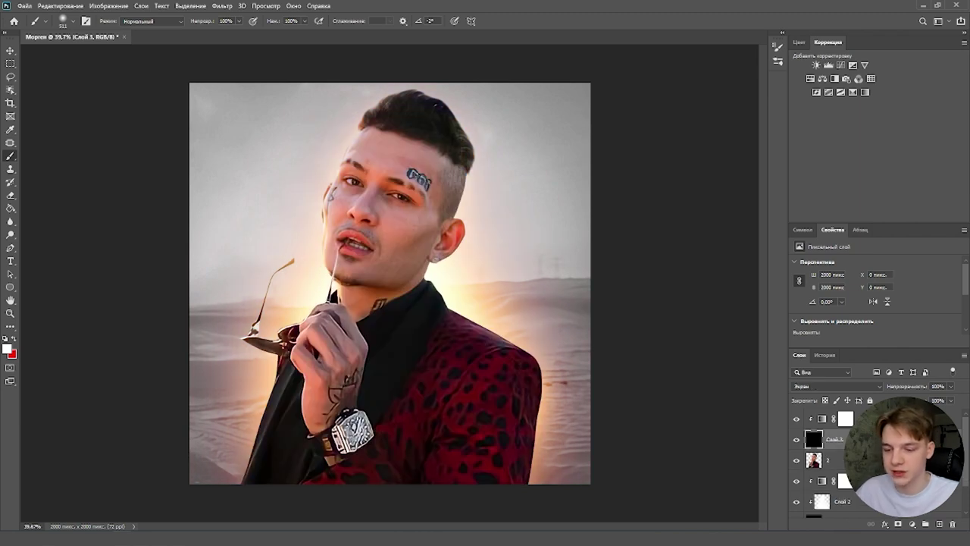
# Add an empty clipped layer above the copied black layer and set the soft brush size to 1000 px.
pyautogui.click(939, 524)
pyautogui.click(73, 22)
pyautogui.moveTo(105, 54); pyautogui.dragTo(116, 54)
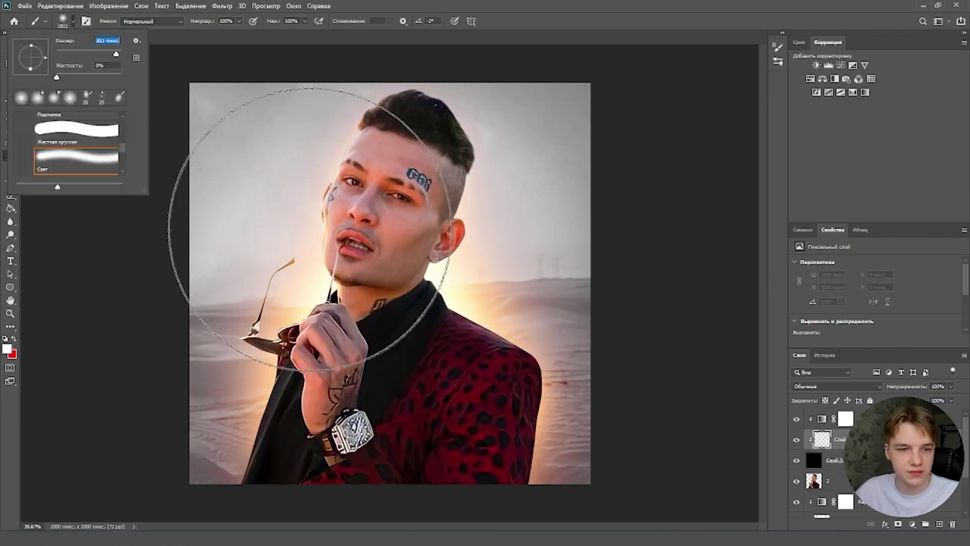
pyautogui.write('1000')
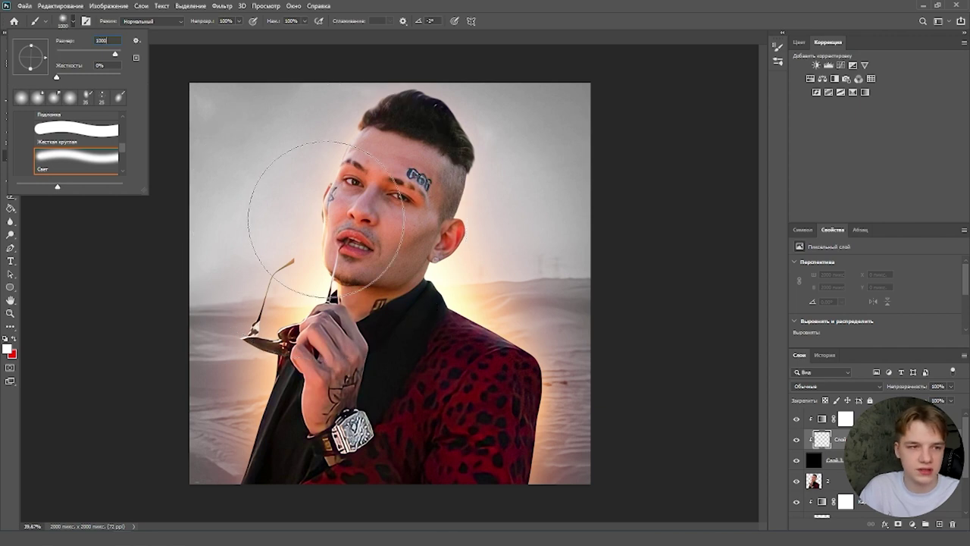
pyautogui.press('Return')
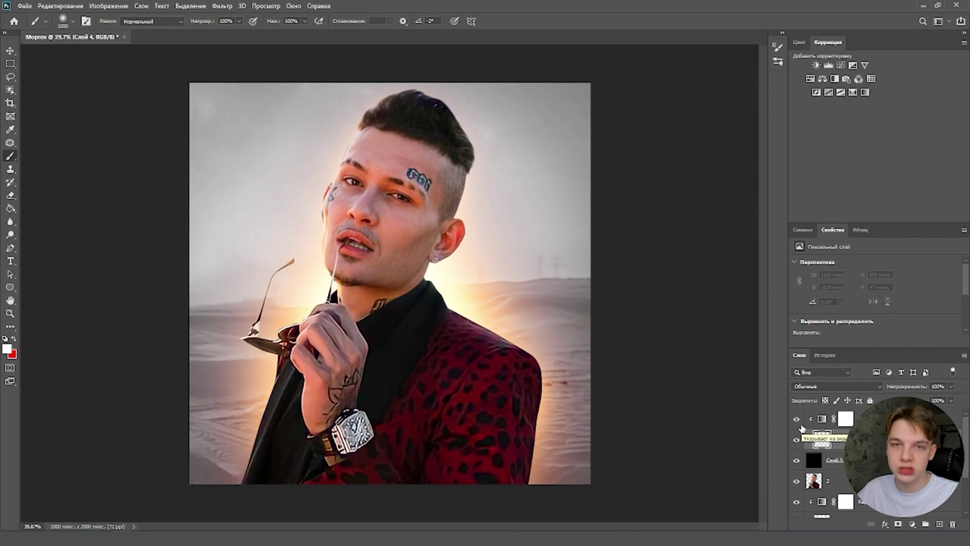
# Load the portrait layer's outline as a selection, paint warm light along the man's edges, and deselect.
pyautogui.keyDown('ctrl'); pyautogui.click(817, 485); pyautogui.keyUp('ctrl')
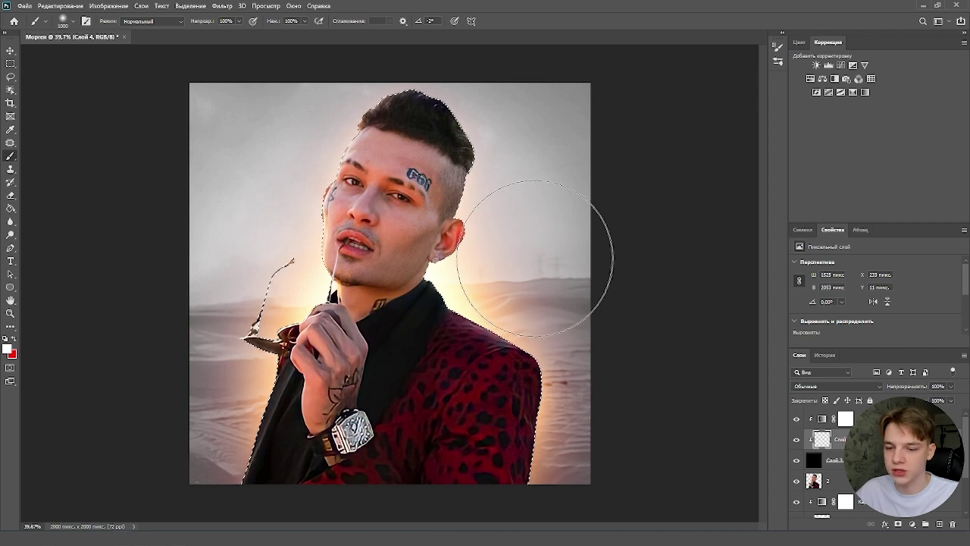
pyautogui.click(566, 279)
pyautogui.hotkey('ctrl', 'z')
pyautogui.click(590, 285)
pyautogui.click(590, 334)
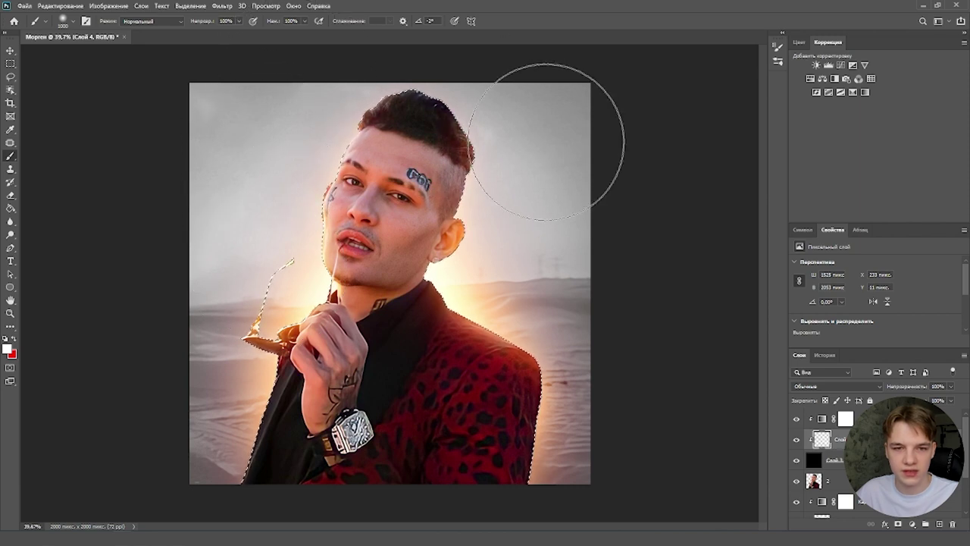
pyautogui.hotkey('ctrl', 'd')
# Lower the opacity of the painted edge-light layer over the portrait to 90%.
pyautogui.scroll(-2, 606, 272)
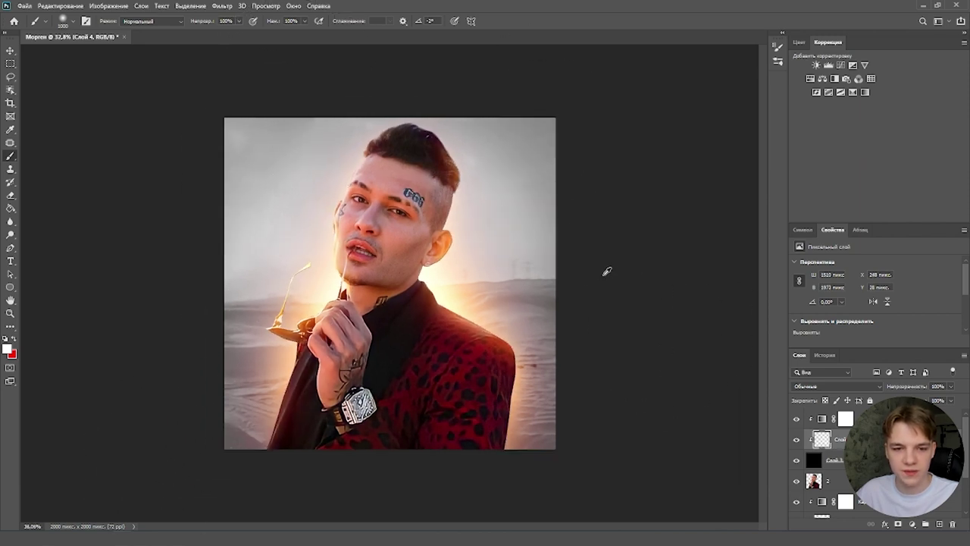
pyautogui.scroll(1, 606, 271)
pyautogui.scroll(-1, 578, 262)
pyautogui.scroll(1, 578, 262)
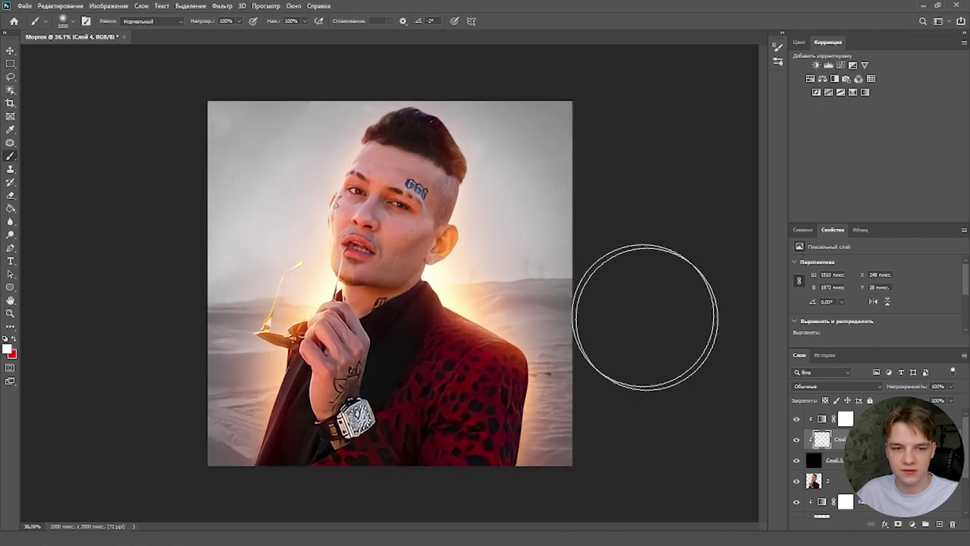
pyautogui.keyDown('ctrl'); pyautogui.click(814, 482); pyautogui.keyUp('ctrl')
pyautogui.hotkey('ctrl', 'd')
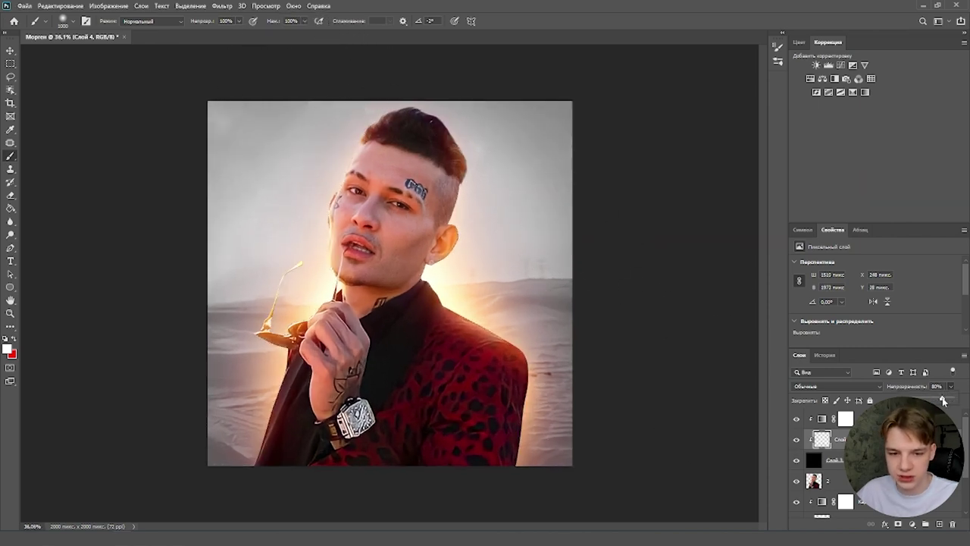
pyautogui.moveTo(943, 401); pyautogui.dragTo(944, 401)
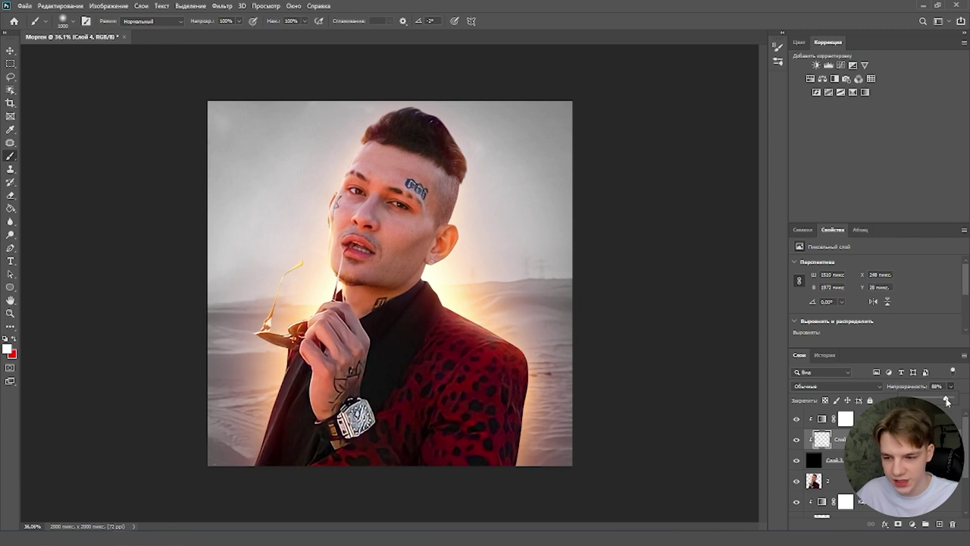
pyautogui.scroll(-4, 567, 241)
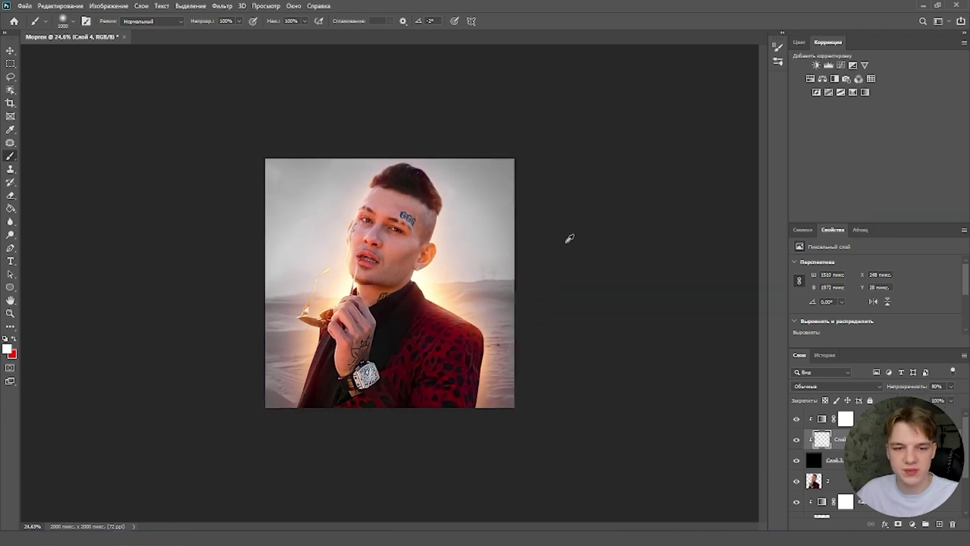
pyautogui.scroll(5, 571, 244)
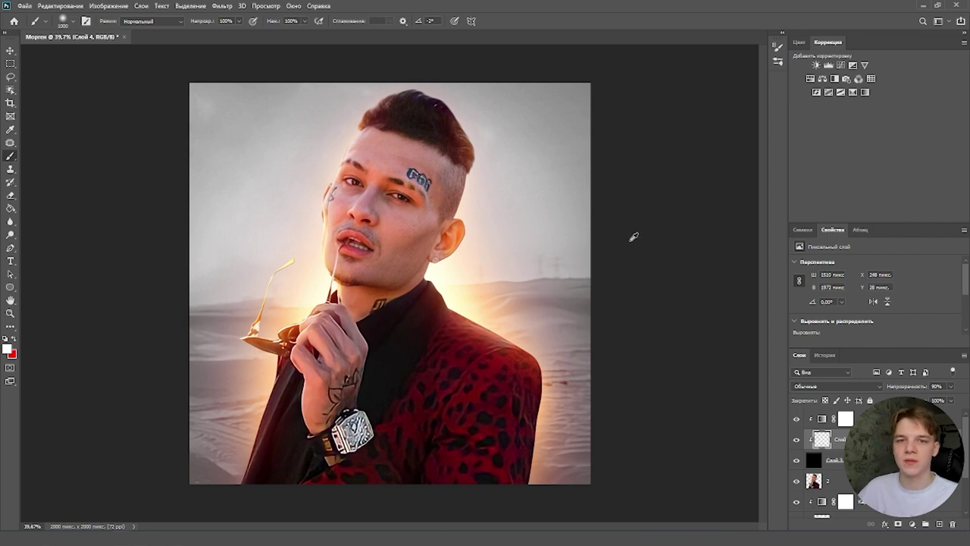
# Add an empty clipped layer directly above the copied black layer and choose the hard round brush at 35 px.
pyautogui.click(861, 460)
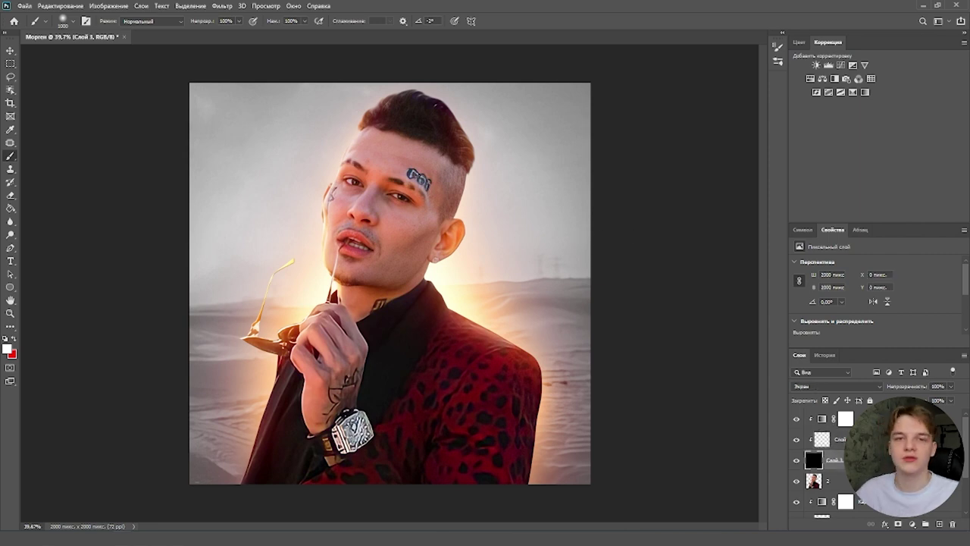
pyautogui.click(940, 525)
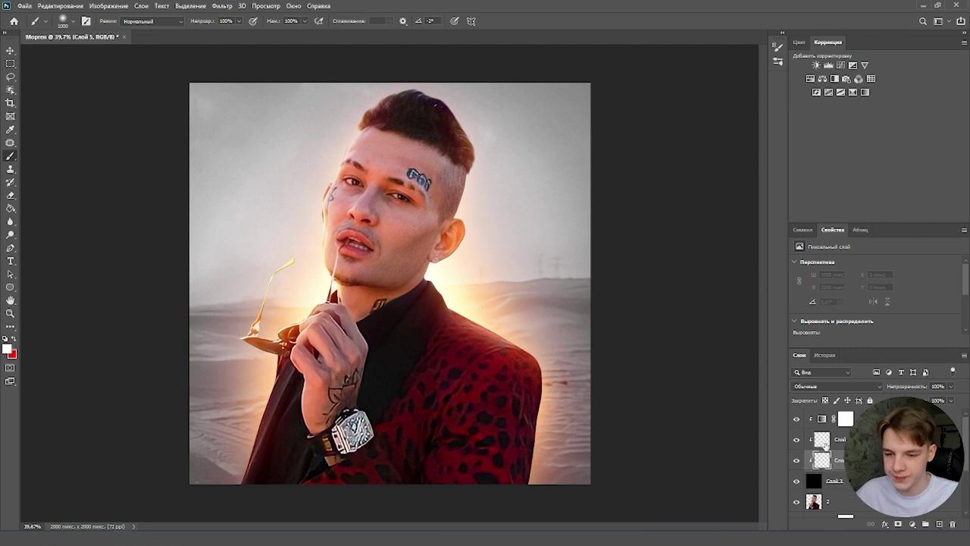
pyautogui.click(66, 21)
pyautogui.click(76, 154)
pyautogui.click(66, 53)
pyautogui.press('[')
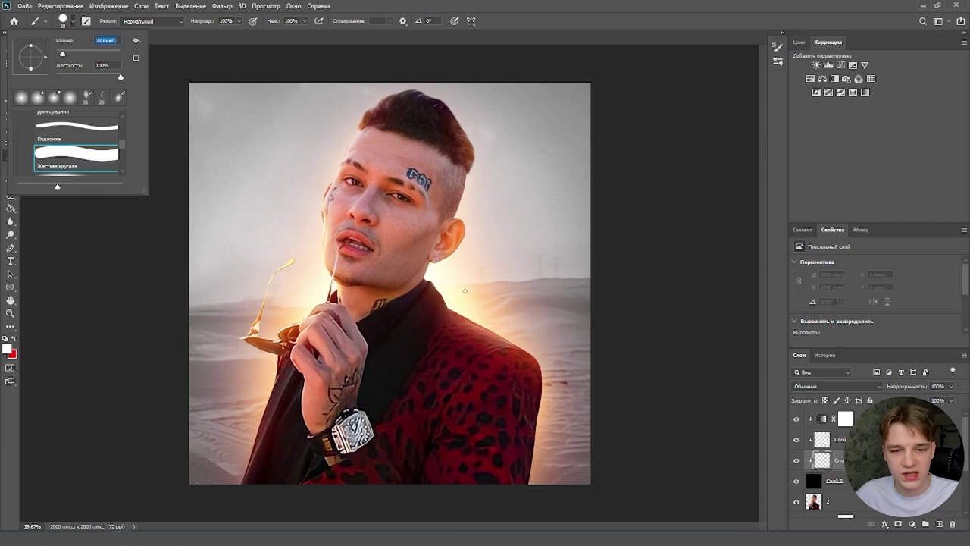
pyautogui.write('35')
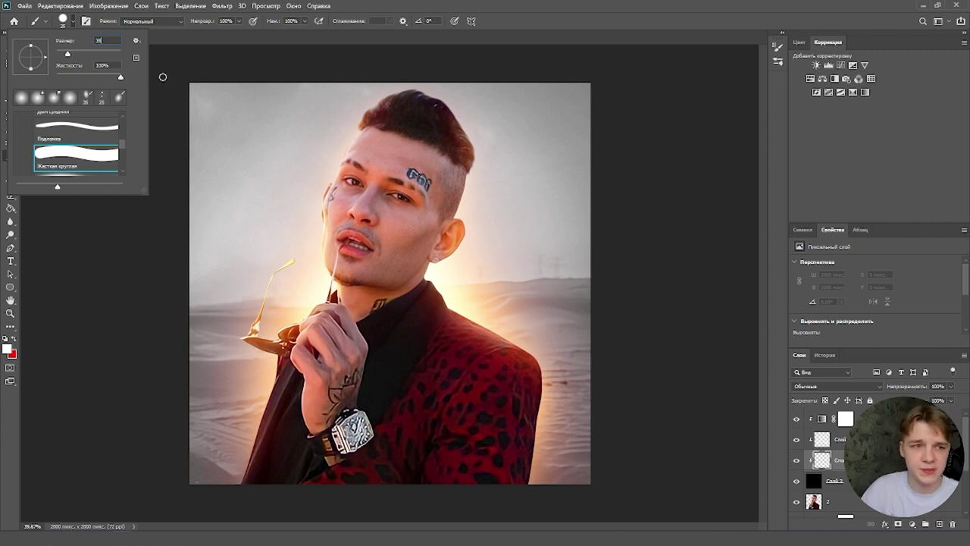
# Load the man's outline as a selection and paint a thin white rim of light along the shoulder edge of the jacket.
pyautogui.scroll(6, 508, 296)
pyautogui.click(586, 266)
pyautogui.hotkey('ctrl', 'z')
pyautogui.scroll(-1, 841, 464)
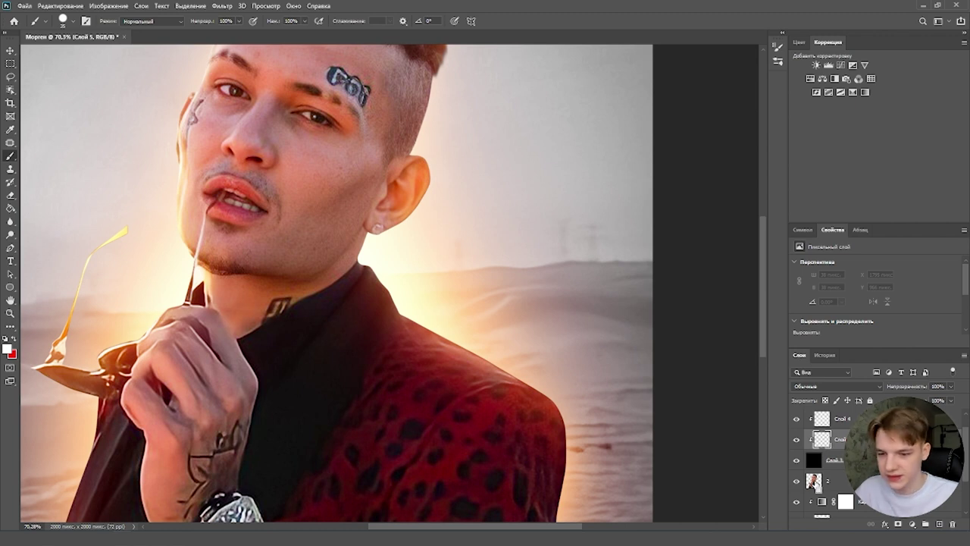
pyautogui.scroll(3, 466, 320)
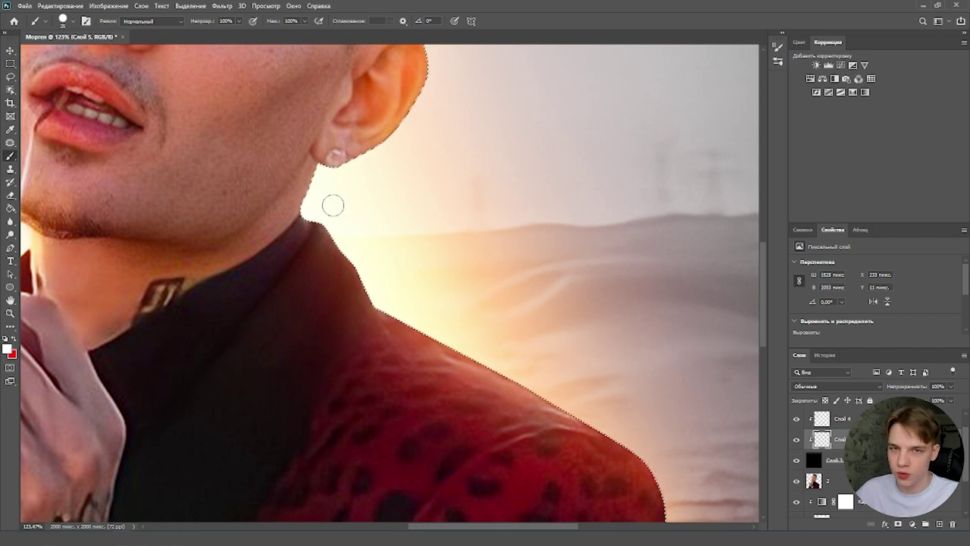
pyautogui.scroll(-4, 510, 262)
pyautogui.scroll(3, 429, 292)
pyautogui.scroll(1, 428, 292)
pyautogui.moveTo(410, 286); pyautogui.dragTo(444, 311)
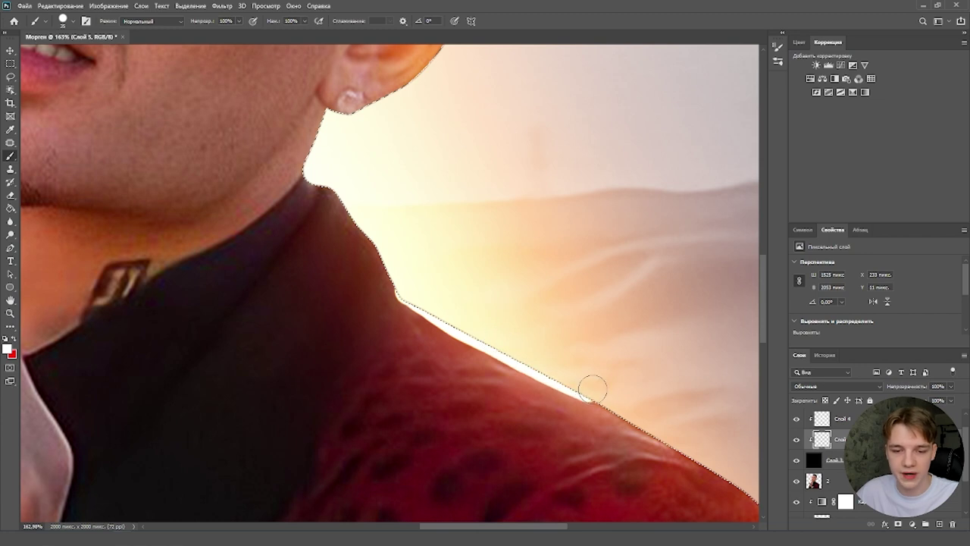
pyautogui.scroll(1, 592, 389)
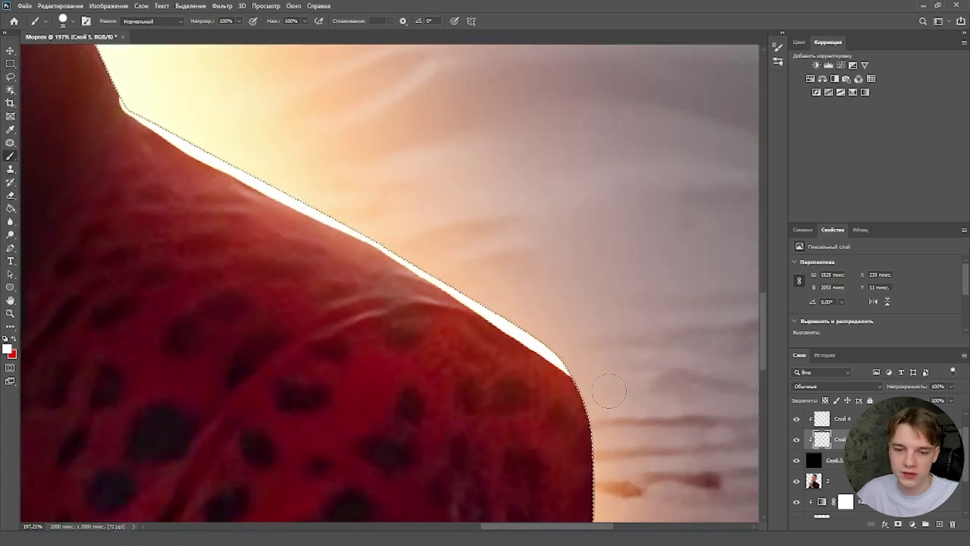
pyautogui.scroll(-2, 610, 390)
pyautogui.scroll(1, 524, 288)
# Extend the thin white rim light along the sleeve, neck, ear and side of the head, rotating the canvas as needed.
pyautogui.moveTo(483, 218); pyautogui.dragTo(494, 241)
pyautogui.press('r')
pyautogui.moveTo(439, 409); pyautogui.dragTo(495, 152)
pyautogui.scroll(3, 316, 314)
pyautogui.moveTo(316, 314); pyautogui.dragTo(228, 361)
pyautogui.press('r')
pyautogui.moveTo(482, 252); pyautogui.dragTo(379, 186)
pyautogui.scroll(-4, 431, 323)
pyautogui.scroll(5, 220, 410)
pyautogui.moveTo(644, 213)
pyautogui.mouseDown()
pyautogui.moveTo(321, 305)
pyautogui.moveTo(324, 362)
pyautogui.mouseUp()
pyautogui.scroll(-4, 357, 177)
# Paint the thin white rim light along the edges of the face, hand and sunglasses.
pyautogui.press('r')
pyautogui.moveTo(325, 189); pyautogui.dragTo(485, 318)
pyautogui.moveTo(526, 239)
pyautogui.mouseDown()
pyautogui.moveTo(397, 247)
pyautogui.moveTo(526, 201)
pyautogui.mouseUp()
pyautogui.moveTo(541, 219)
pyautogui.mouseDown()
pyautogui.moveTo(338, 266)
pyautogui.moveTo(483, 182)
pyautogui.mouseUp()
pyautogui.press('r')
pyautogui.scroll(-4, 483, 182)
pyautogui.scroll(6, 288, 219)
pyautogui.scroll(-3, 303, 228)
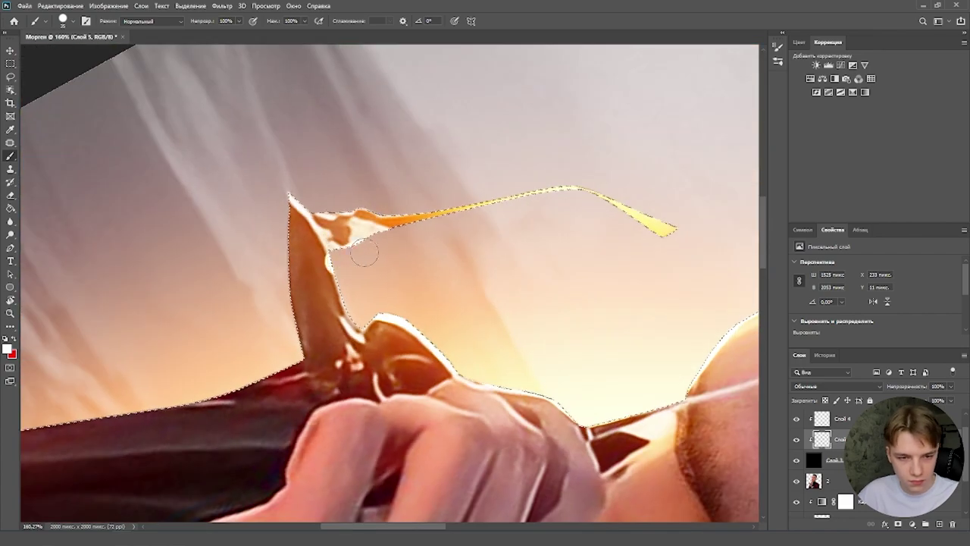
pyautogui.scroll(-4, 536, 206)
# Finish the white rim along the jacket edge below the sunglasses, deselect the outline, and reset the canvas rotation.
pyautogui.moveTo(523, 206); pyautogui.dragTo(392, 223)
pyautogui.scroll(3, 318, 258)
pyautogui.moveTo(155, 239)
pyautogui.mouseDown()
pyautogui.moveTo(288, 259)
pyautogui.moveTo(413, 178)
pyautogui.mouseUp()
pyautogui.press('r')
pyautogui.moveTo(329, 167); pyautogui.dragTo(345, 171)
pyautogui.scroll(-5, 345, 171)
pyautogui.hotkey('ctrl', 'd')
pyautogui.press('r')
pyautogui.click(207, 22)
pyautogui.scroll(4, 461, 175)
pyautogui.press('e')
pyautogui.scroll(4, 416, 199)
pyautogui.scroll(-7, 442, 261)
pyautogui.press('b')
pyautogui.scroll(5, 436, 250)
pyautogui.scroll(-5, 454, 303)
pyautogui.scroll(6, 367, 83)
pyautogui.click(73, 21)
pyautogui.scroll(-7, 485, 303)
pyautogui.press('v')
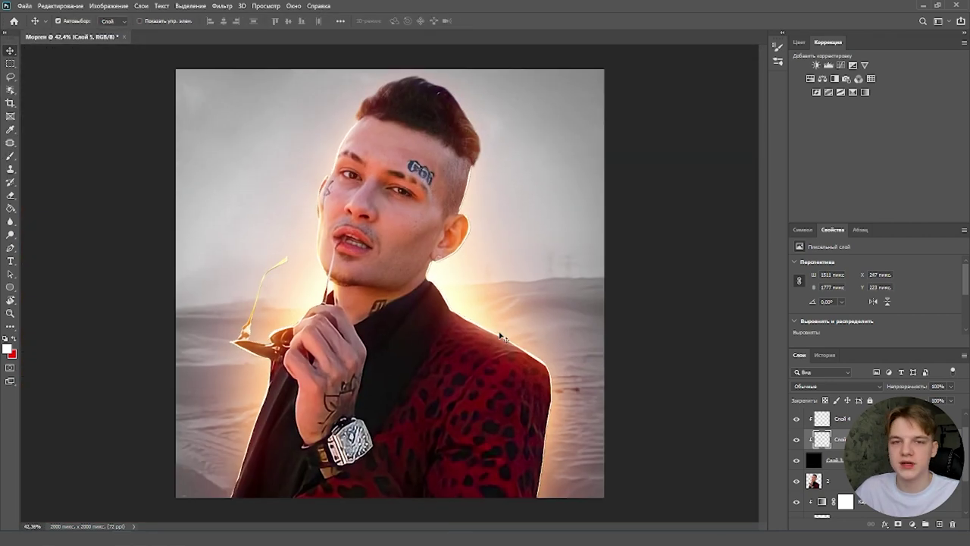
# Toggle the thin rim-light layer and examine its effect along the jacket, face and hair up close.
pyautogui.scroll(1, 554, 324)
pyautogui.scroll(-2, 555, 323)
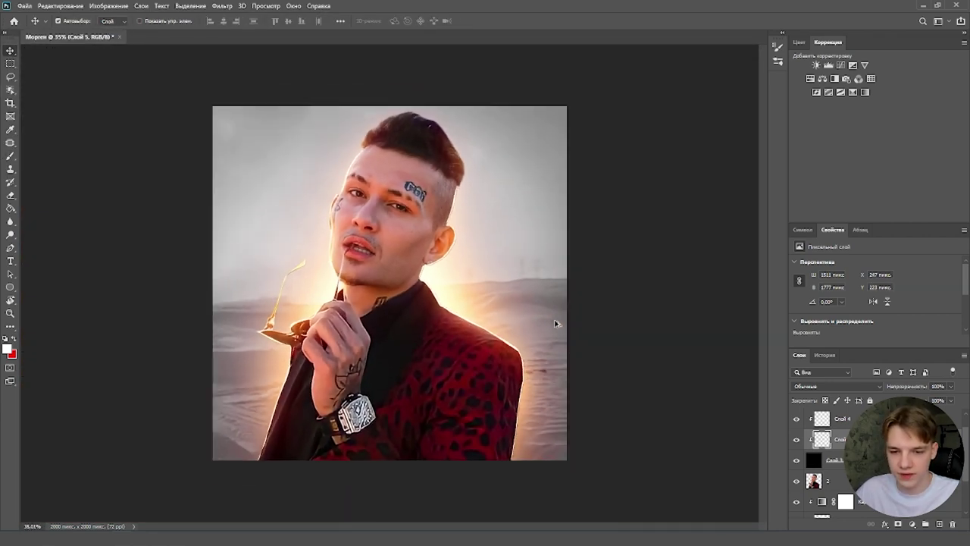
pyautogui.click(796, 439)
pyautogui.scroll(2, 563, 355)
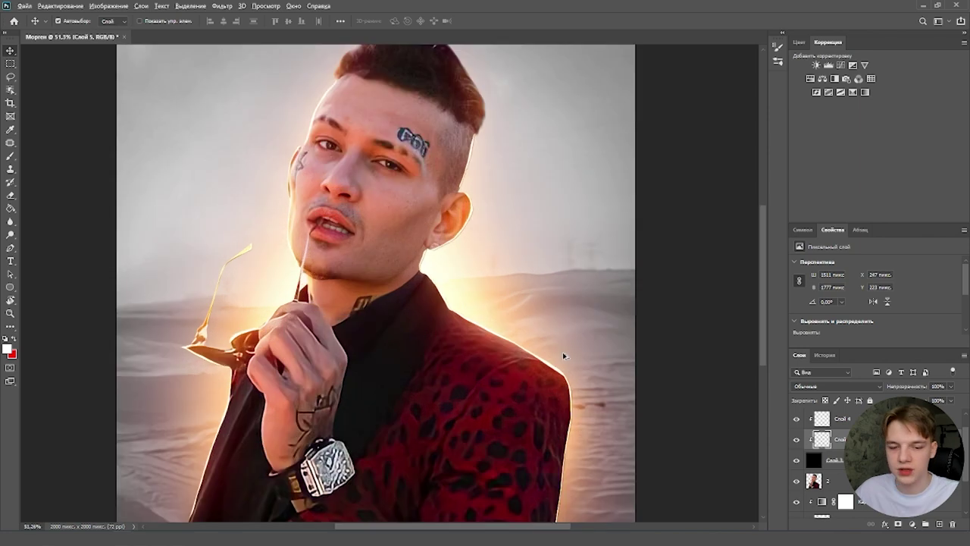
pyautogui.scroll(-1, 572, 353)
pyautogui.scroll(1, 493, 264)
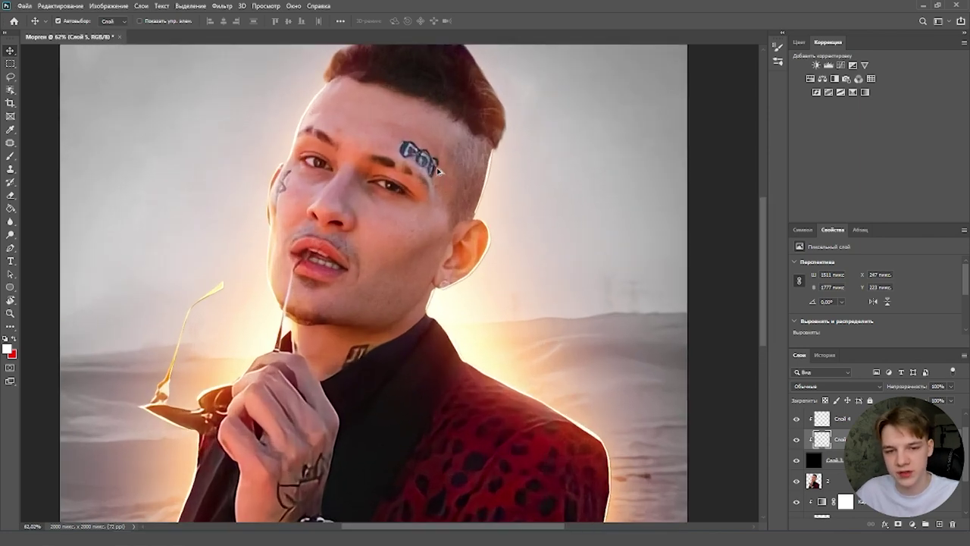
pyautogui.scroll(-2, 423, 182)
pyautogui.scroll(2, 389, 82)
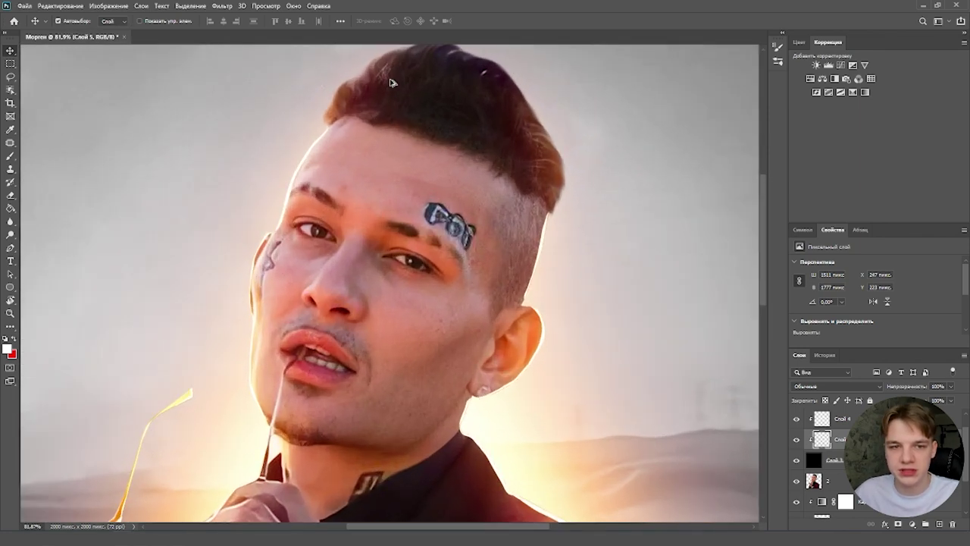
pyautogui.scroll(-1, 400, 95)
pyautogui.scroll(2, 385, 156)
pyautogui.scroll(-1, 422, 111)
pyautogui.scroll(1, 423, 111)
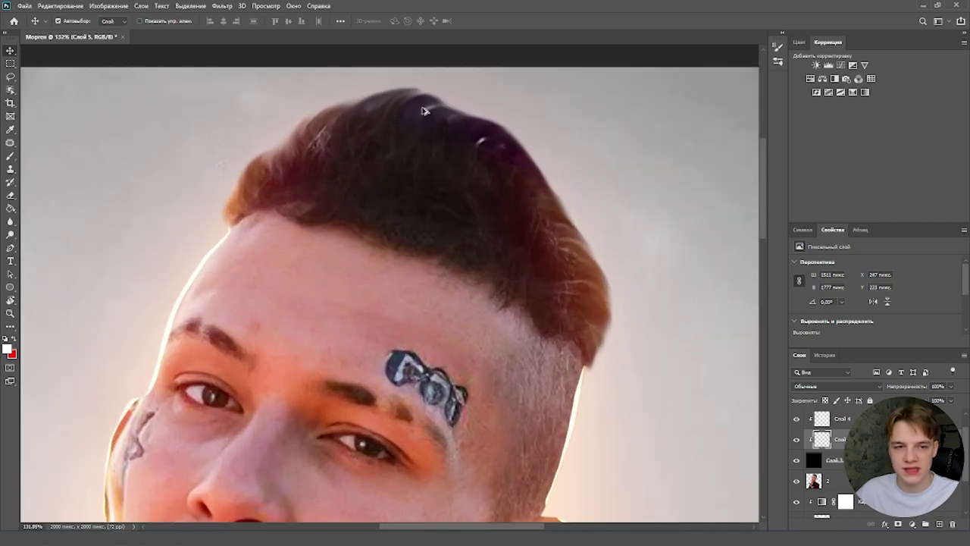
# Try to paint glowing hair strands along the front edge of the hair with a multi-strand brush.
pyautogui.click(10, 156)
pyautogui.click(73, 21)
pyautogui.scroll(-6, 81, 142)
pyautogui.scroll(-1, 81, 142)
pyautogui.click(81, 157)
pyautogui.moveTo(88, 55); pyautogui.dragTo(69, 55)
pyautogui.moveTo(230, 223)
pyautogui.mouseDown()
pyautogui.moveTo(231, 187)
pyautogui.moveTo(244, 198)
pyautogui.moveTo(252, 166)
pyautogui.mouseUp()
pyautogui.moveTo(259, 185)
pyautogui.mouseDown()
pyautogui.moveTo(264, 146)
pyautogui.moveTo(275, 163)
pyautogui.moveTo(309, 112)
pyautogui.mouseUp()
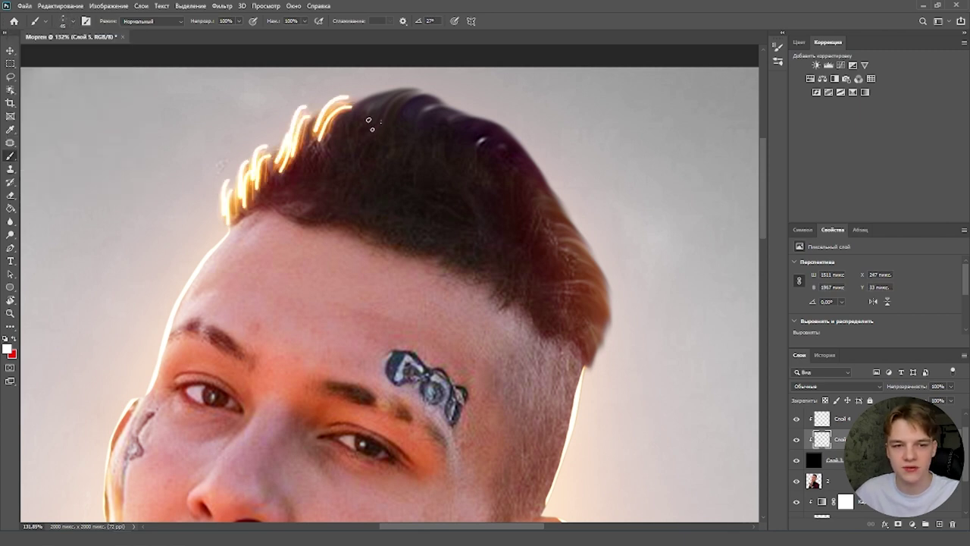
# Undo the glowing strands painted along the hair.
pyautogui.scroll(-5, 375, 115)
pyautogui.hotkey('ctrl', 'z')
pyautogui.hotkey('ctrl', 'z')
pyautogui.hotkey('ctrl', 'z')
pyautogui.hotkey('ctrl', 'z')
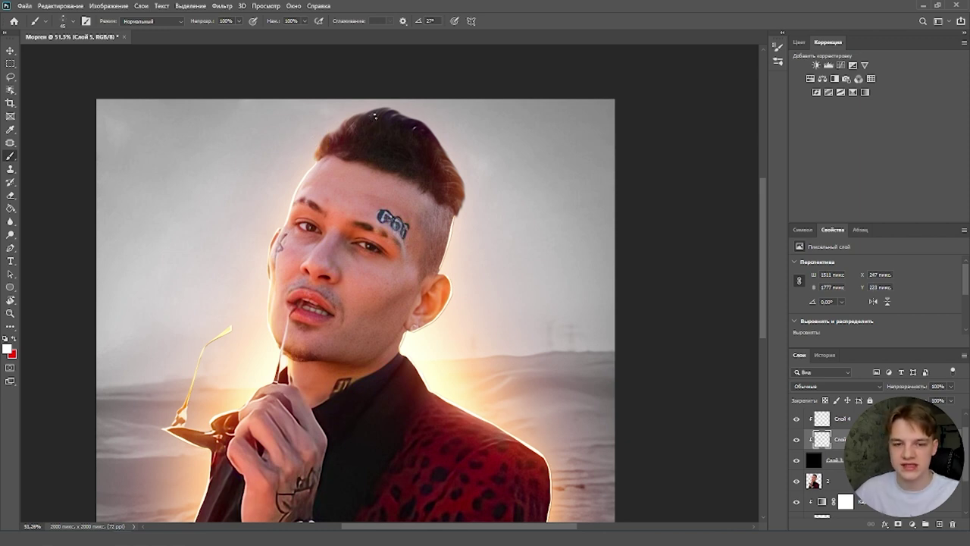
pyautogui.scroll(-1, 430, 128)
pyautogui.scroll(-1, 396, 79)
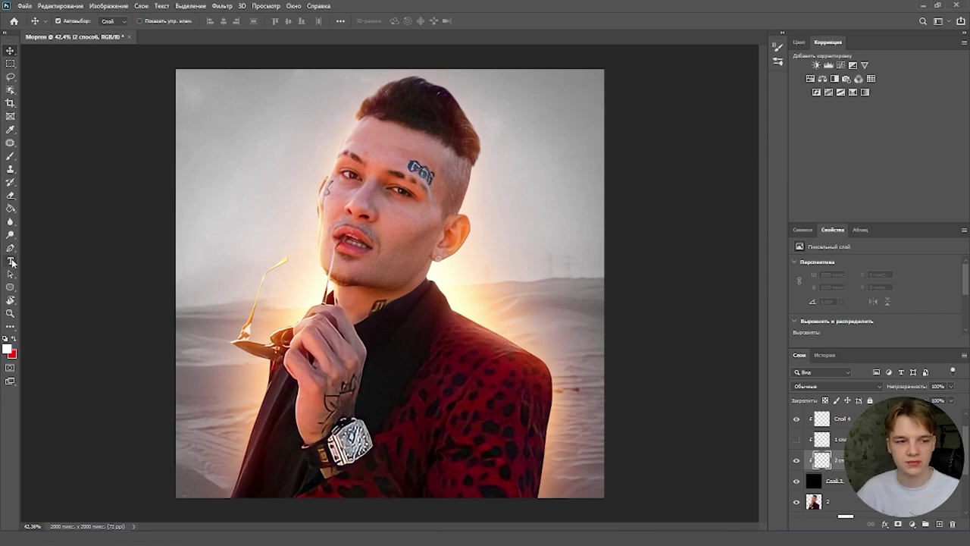
# Trace a closed Pen path just inside the jacket collar's outer edge, from neck to shoulder, and turn it into a selection.
pyautogui.click(10, 250)
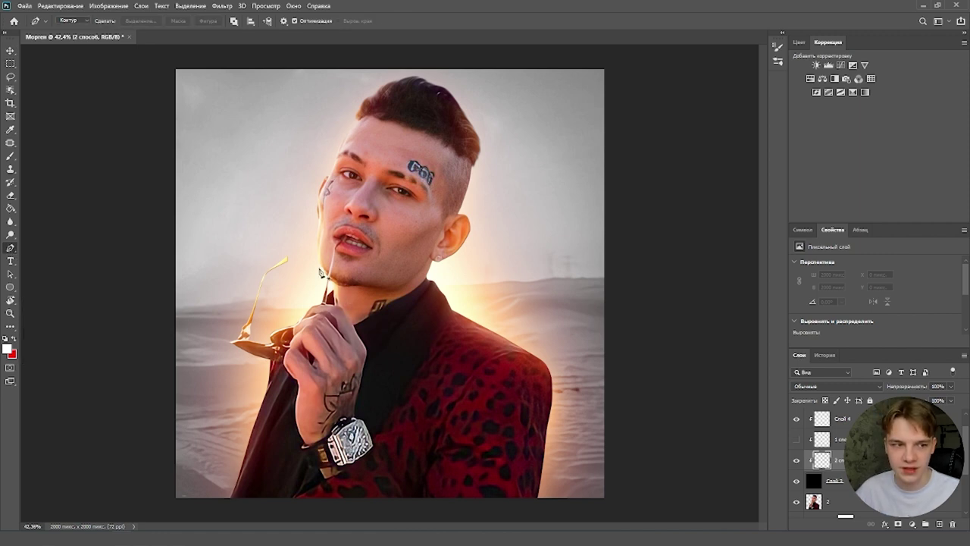
pyautogui.scroll(5, 457, 276)
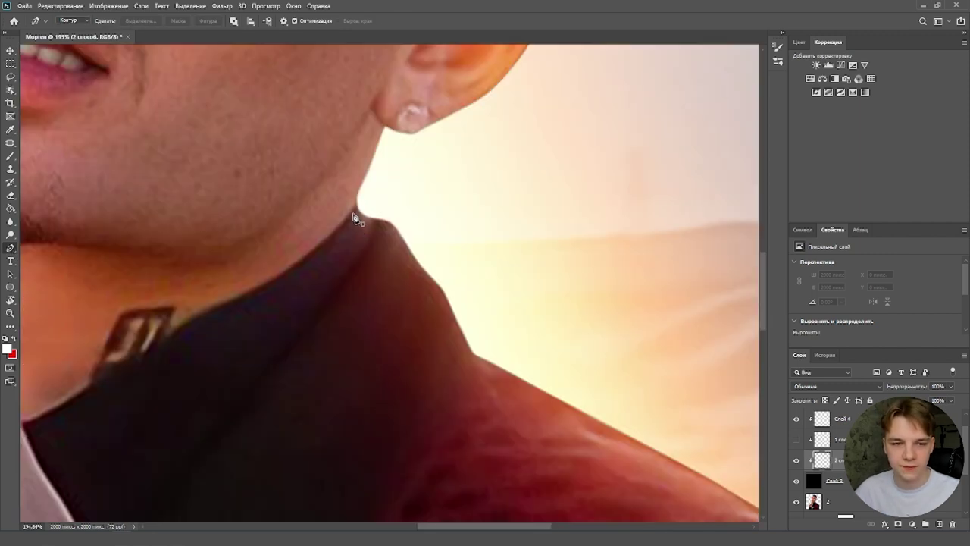
pyautogui.click(354, 213)
pyautogui.moveTo(374, 225); pyautogui.dragTo(423, 278)
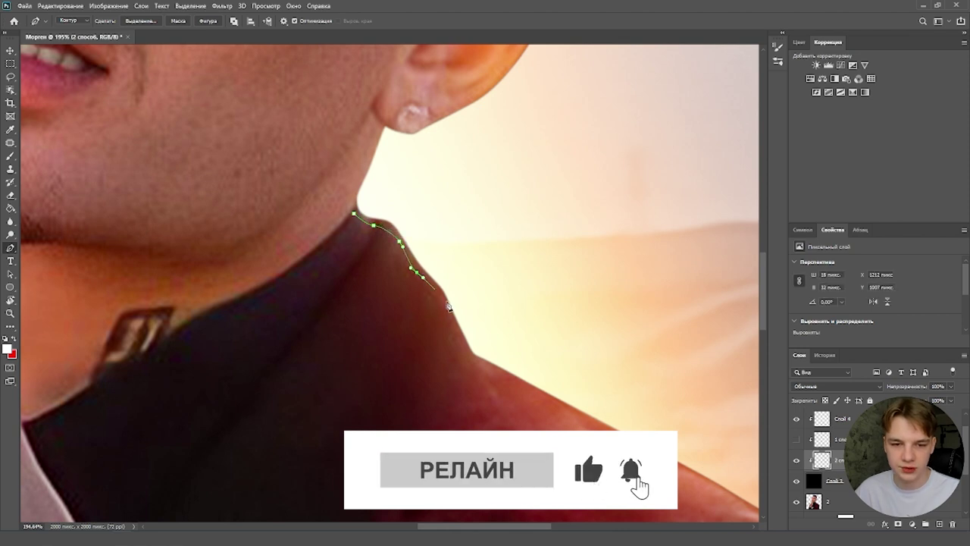
pyautogui.moveTo(446, 308); pyautogui.dragTo(451, 322)
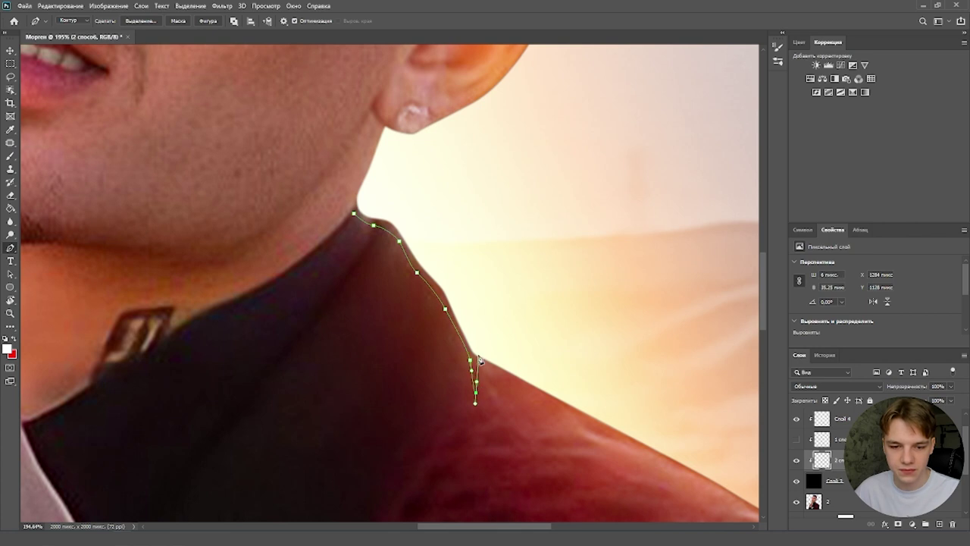
pyautogui.moveTo(386, 185); pyautogui.dragTo(366, 190)
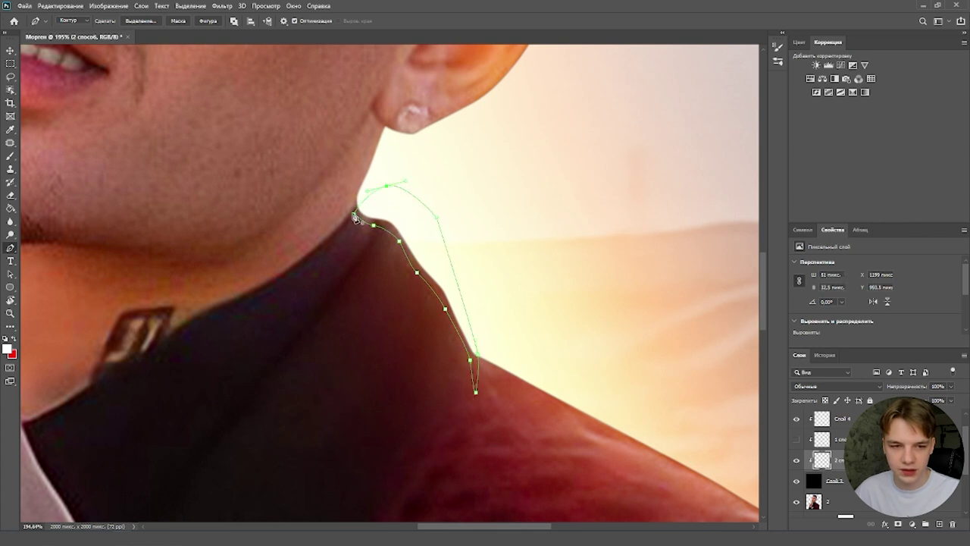
pyautogui.scroll(-2, 451, 233)
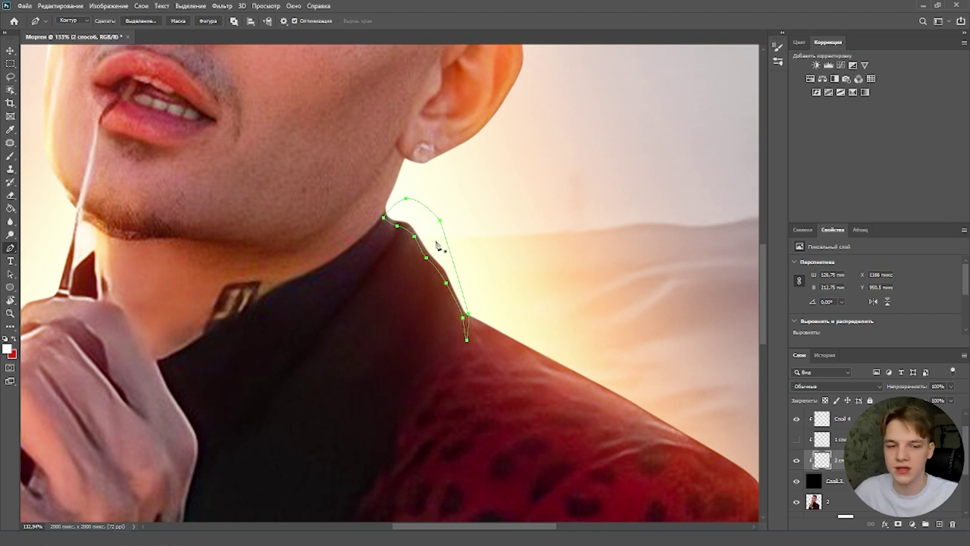
pyautogui.rightClick(434, 247)
pyautogui.click(493, 280)
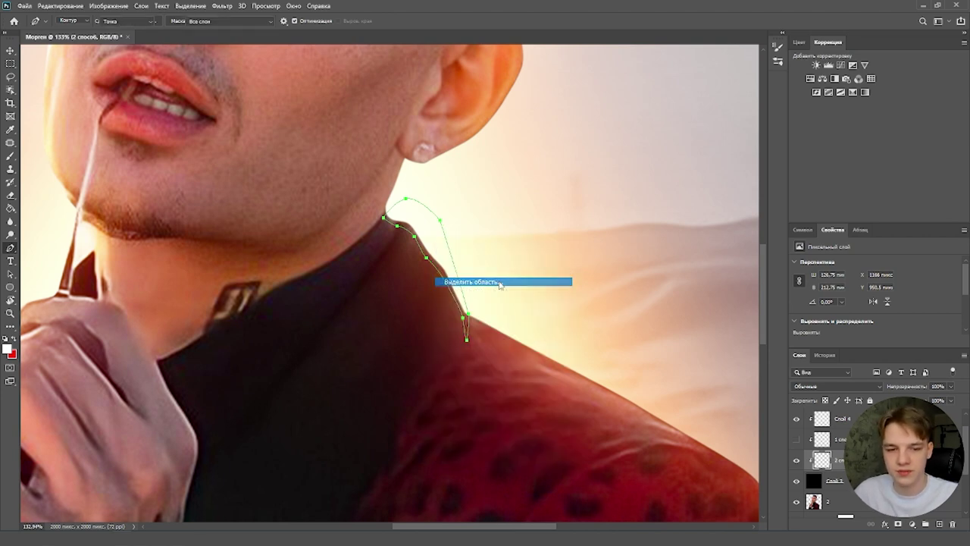
pyautogui.click(552, 145)
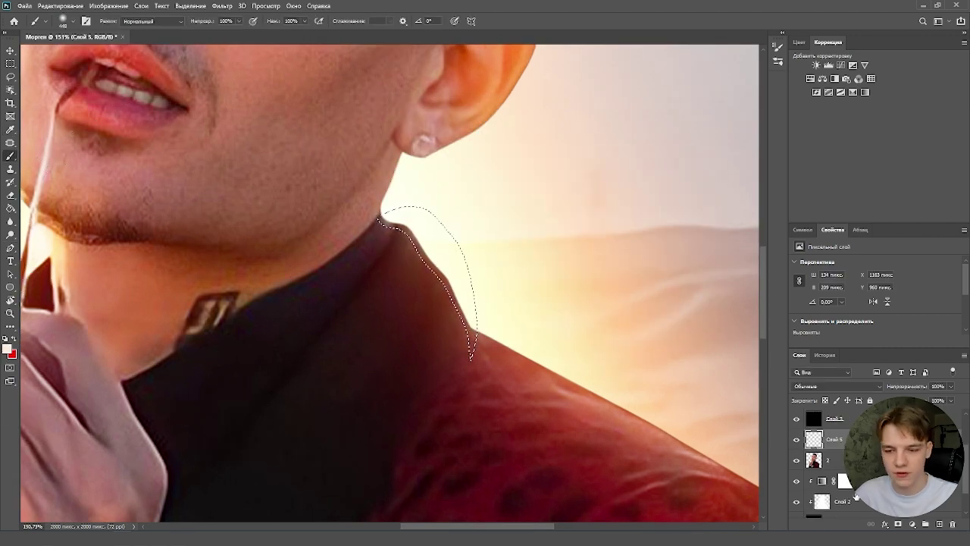
# Paint the collar selection with a pale peach soft brush on the layer above the portrait, and deselect.
pyautogui.moveTo(423, 235)
pyautogui.mouseDown()
pyautogui.moveTo(443, 303)
pyautogui.moveTo(416, 205)
pyautogui.moveTo(404, 250)
pyautogui.mouseUp()
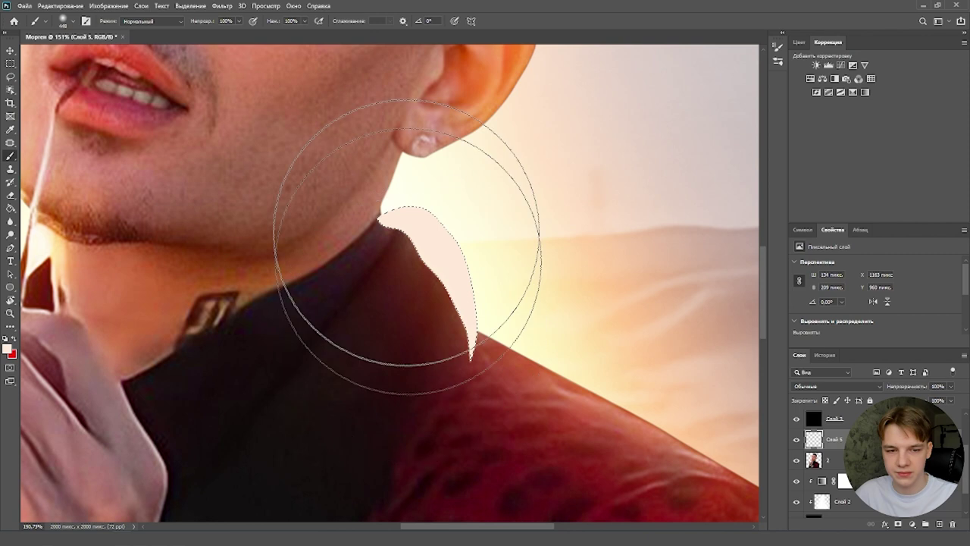
pyautogui.scroll(-3, 459, 296)
pyautogui.scroll(4, 436, 277)
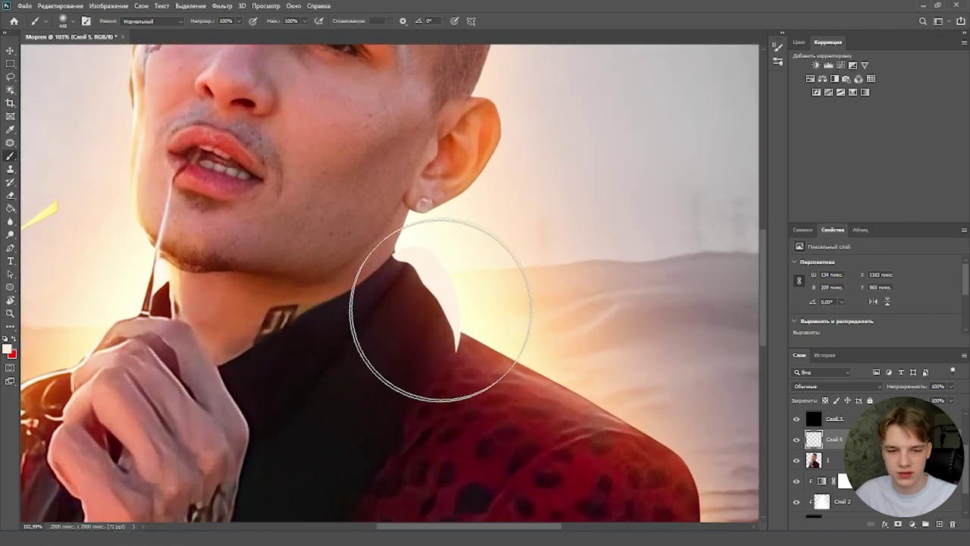
pyautogui.scroll(-2, 438, 288)
pyautogui.scroll(-3, 438, 288)
pyautogui.scroll(1, 439, 285)
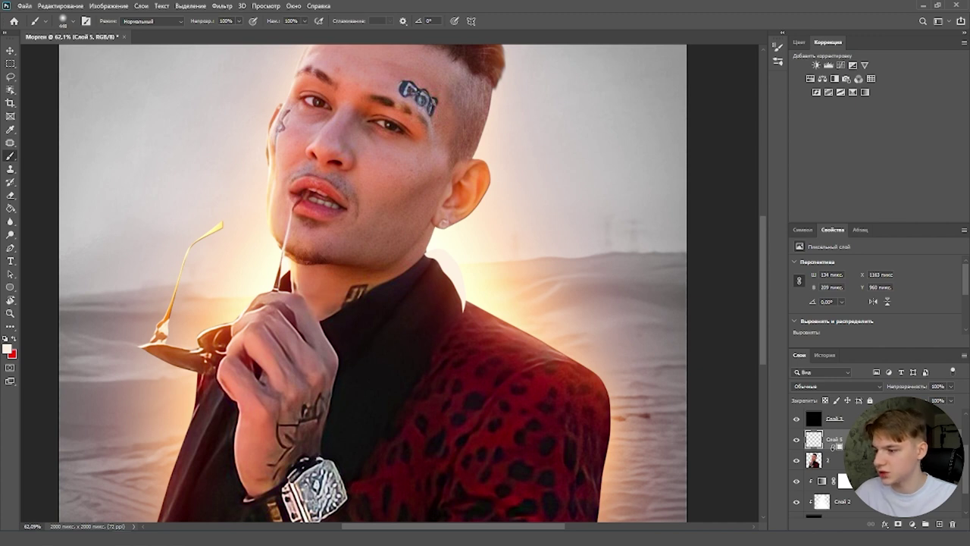
# Clip the painted collar-light layer to portrait layer 2.
pyautogui.scroll(3, 454, 296)
pyautogui.click(795, 442)
pyautogui.click(796, 441)
pyautogui.scroll(-3, 503, 284)
pyautogui.scroll(3, 481, 283)
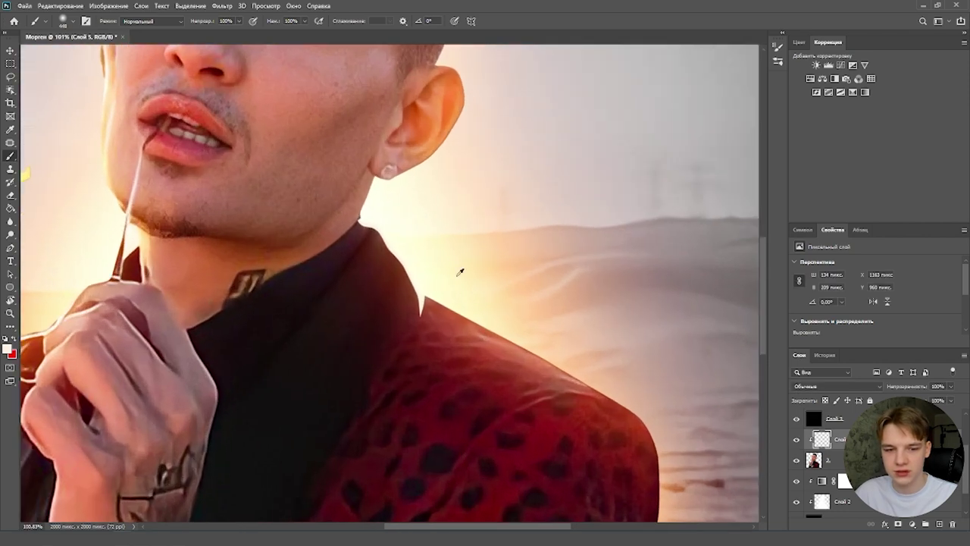
pyautogui.scroll(-2, 459, 271)
pyautogui.moveTo(495, 311)
pyautogui.mouseDown()
pyautogui.moveTo(513, 303)
pyautogui.moveTo(567, 325)
pyautogui.mouseUp()
pyautogui.hotkey('ctrl', 'z')
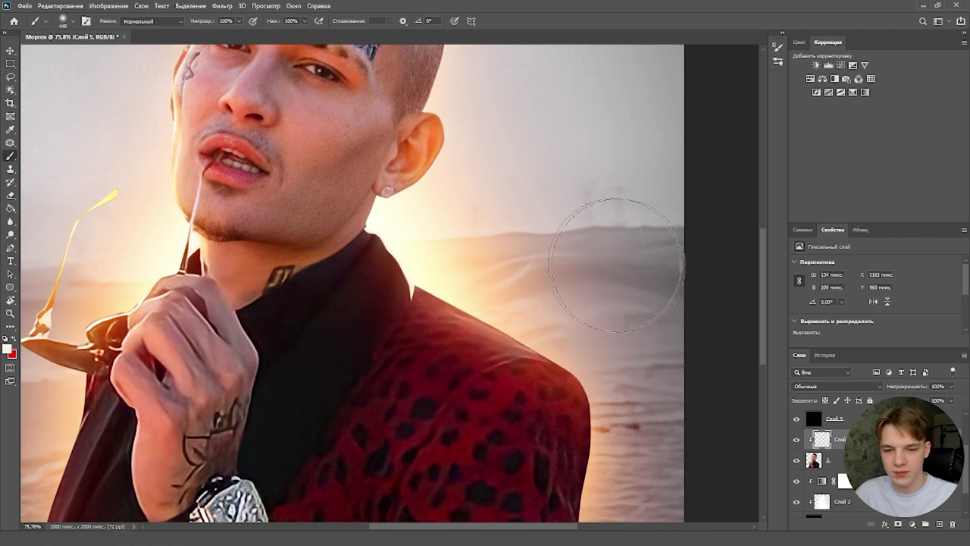
pyautogui.hotkey('ctrl', 'z')
pyautogui.scroll(-4, 497, 274)
pyautogui.scroll(5, 499, 274)
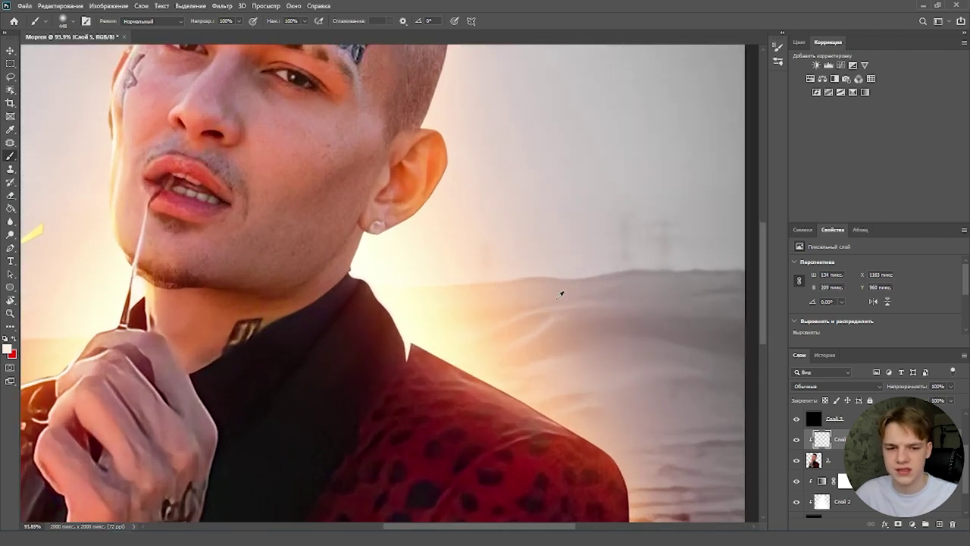
# Trace the jacket's shoulder edge with a Pen path, convert it to a selection, and paint pale rim light inside it.
pyautogui.click(9, 247)
pyautogui.scroll(4, 485, 326)
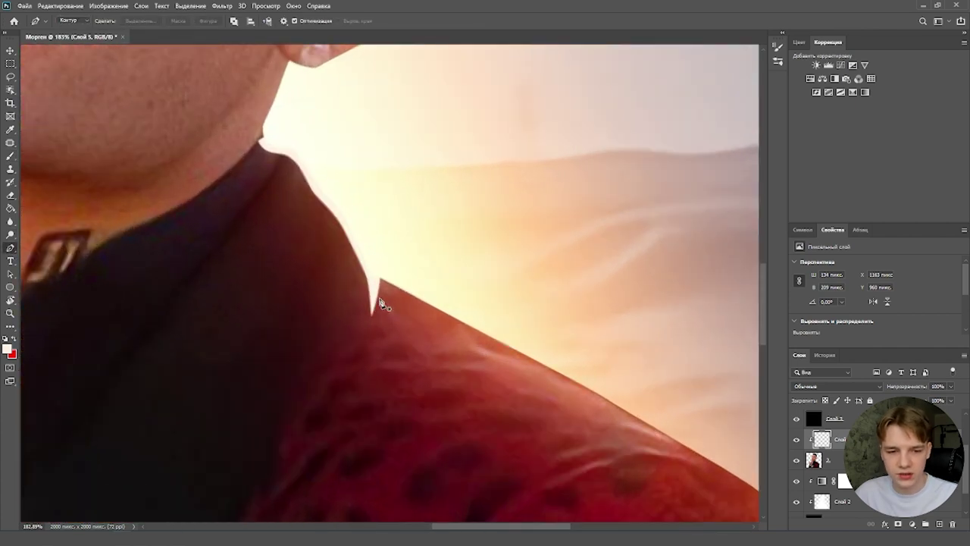
pyautogui.click(377, 286)
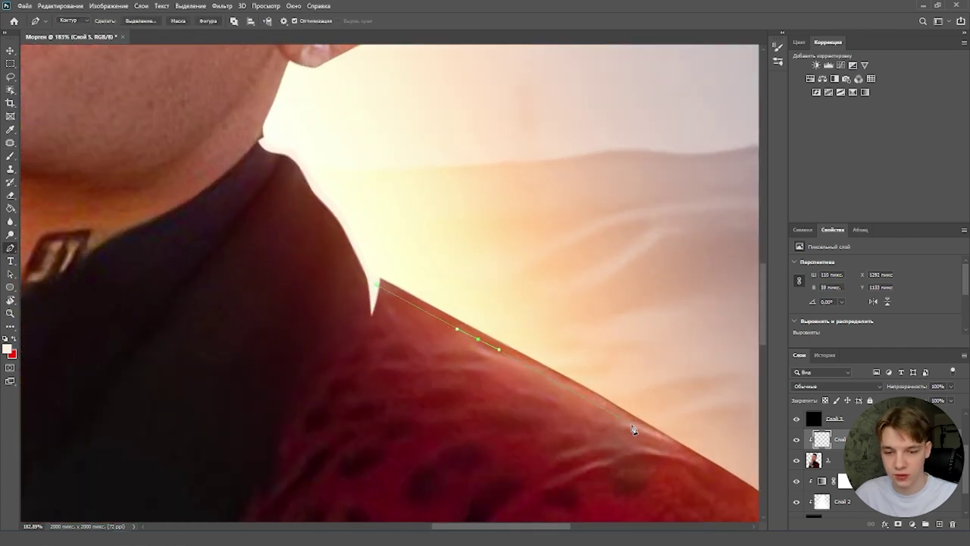
pyautogui.scroll(-5, 634, 430)
pyautogui.scroll(6, 368, 401)
pyautogui.press('b')
# Outline the remaining edges from sleeve to ear and back of the head with Pen paths and paint pale light inside them.
pyautogui.click(9, 248)
pyautogui.click(329, 340)
pyautogui.click(507, 210)
pyautogui.hotkey('ctrl', 'Return')
pyautogui.press('b')
pyautogui.click(10, 248)
pyautogui.click(457, 190)
pyautogui.scroll(-5, 490, 199)
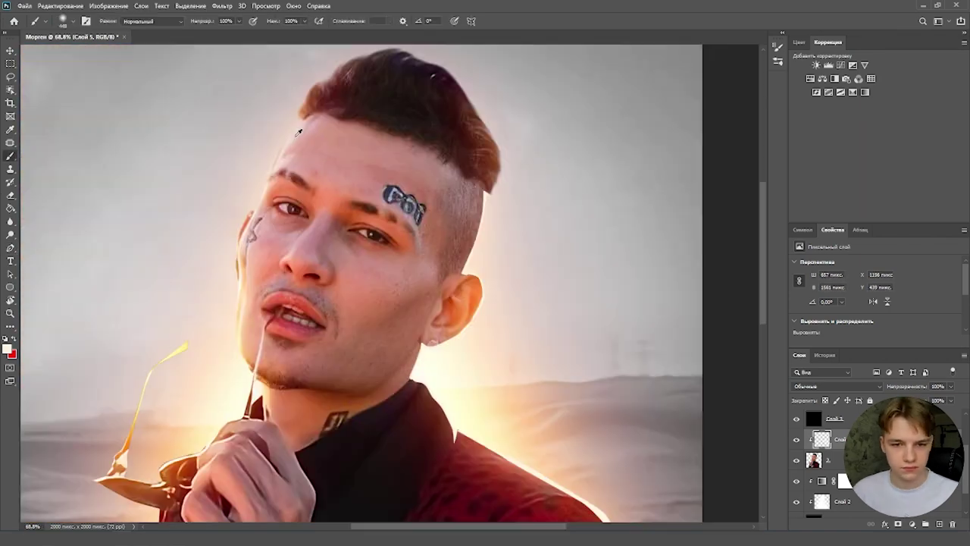
# Trace the face and jacket edges on the sunglasses side with Pen paths, convert them to selections, and paint pale rim light inside.
pyautogui.scroll(4, 288, 175)
pyautogui.press('p')
pyautogui.scroll(3, 333, 216)
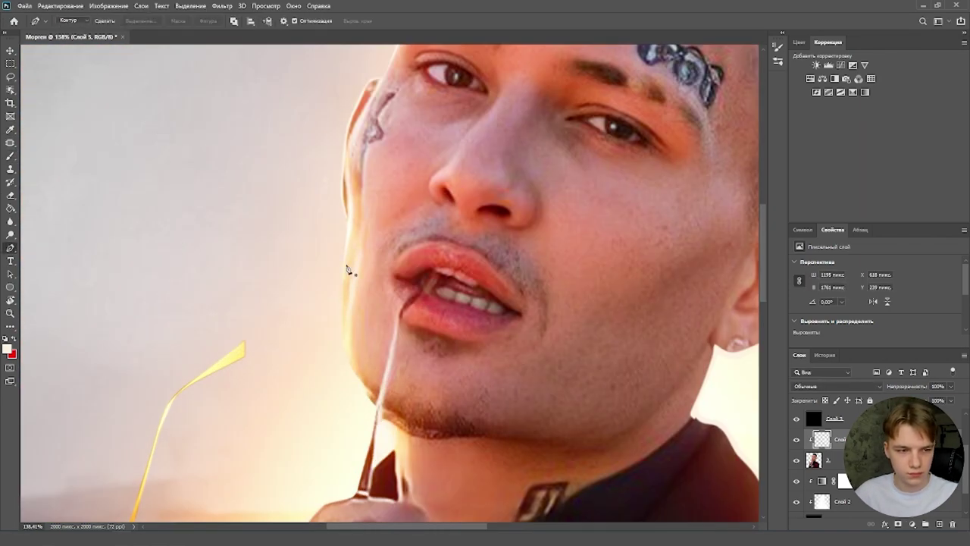
pyautogui.rightClick(328, 223)
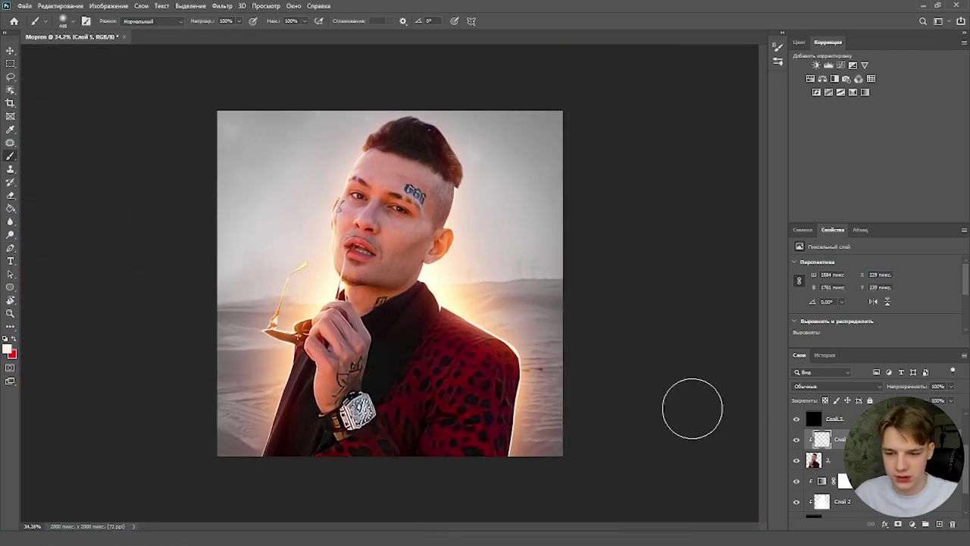
# Examine the Pen-path rim light along the jacket shoulder and around the whole figure.
pyautogui.scroll(-1, 583, 366)
pyautogui.scroll(5, 559, 362)
pyautogui.scroll(-5, 613, 370)
pyautogui.scroll(2, 613, 370)
pyautogui.scroll(-2, 594, 375)
pyautogui.scroll(3, 584, 353)
pyautogui.scroll(2, 572, 386)
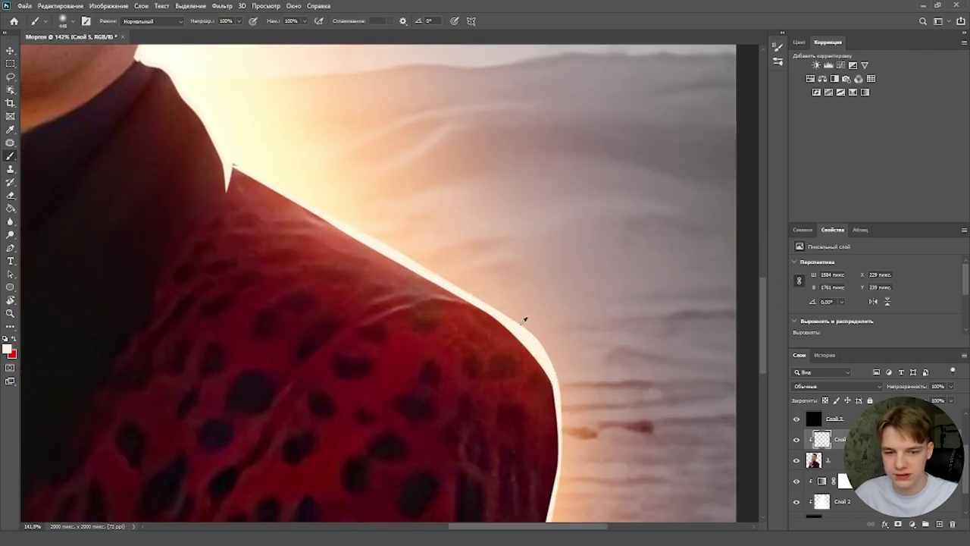
pyautogui.scroll(-1, 523, 321)
pyautogui.scroll(1, 541, 368)
pyautogui.scroll(-2, 537, 316)
pyautogui.scroll(-2, 553, 327)
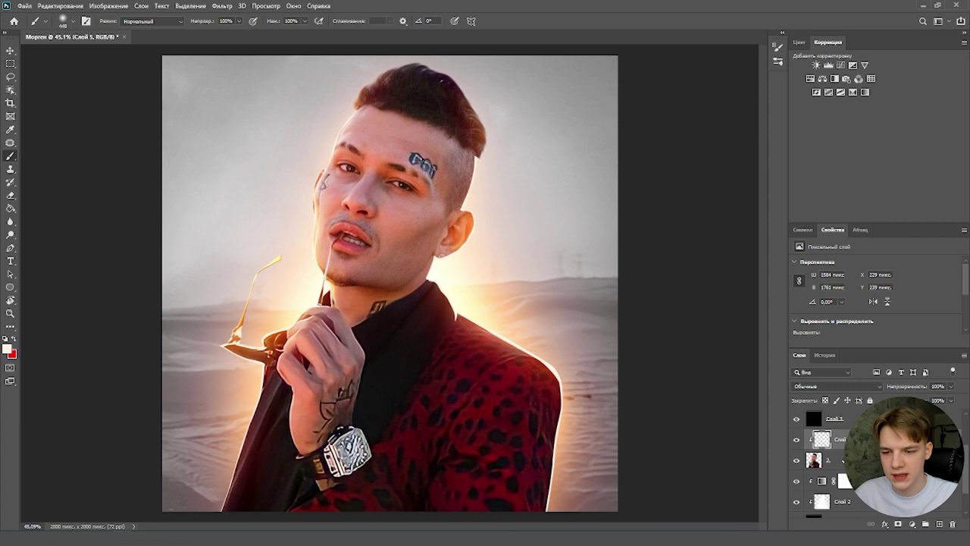
# Soften the harsh parts of the Pen-path rim light with a soft Eraser at reduced opacity.
pyautogui.click(10, 194)
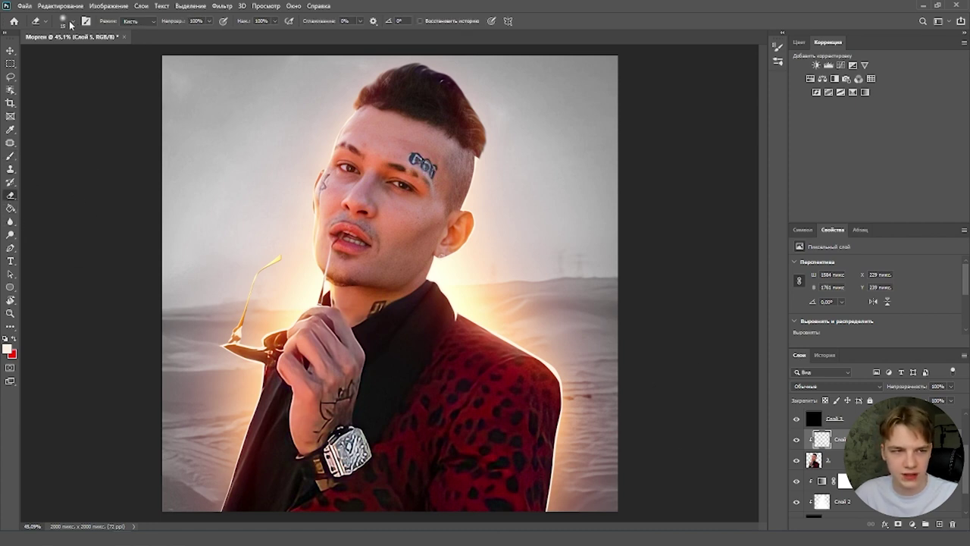
pyautogui.click(72, 23)
pyautogui.click(208, 21)
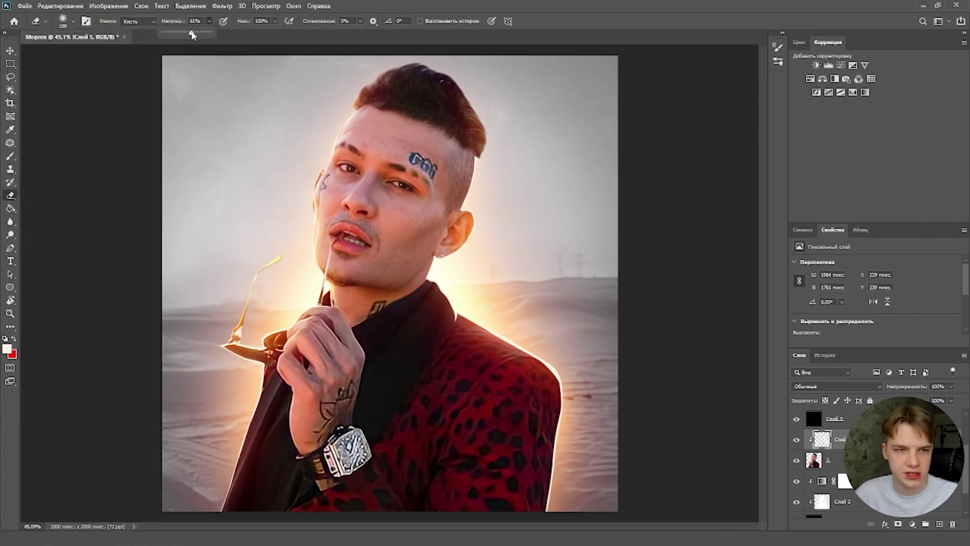
pyautogui.scroll(3, 560, 451)
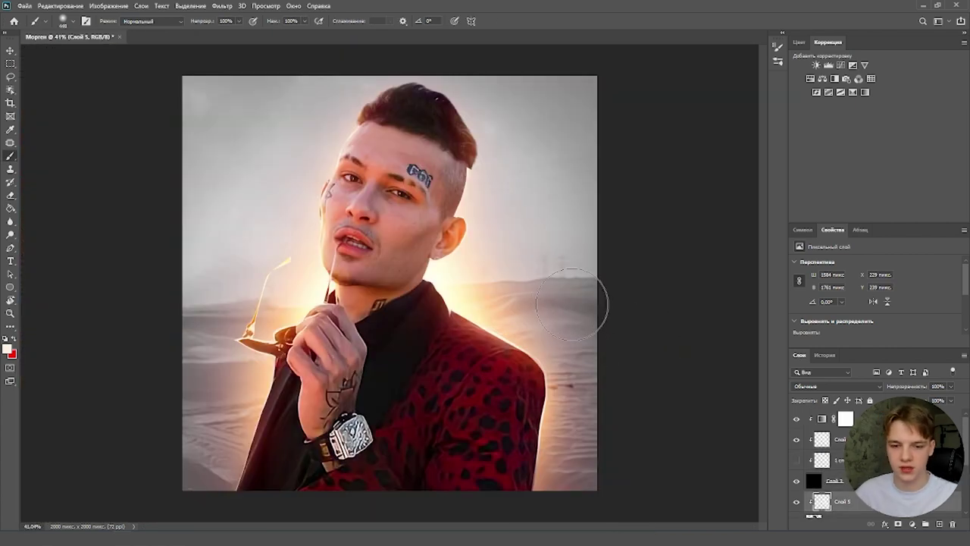
# Hide layer 5, show the first-method rim-light layer, and examine its light along the ear and back of the head.
pyautogui.scroll(-1, 600, 336)
pyautogui.scroll(1, 600, 336)
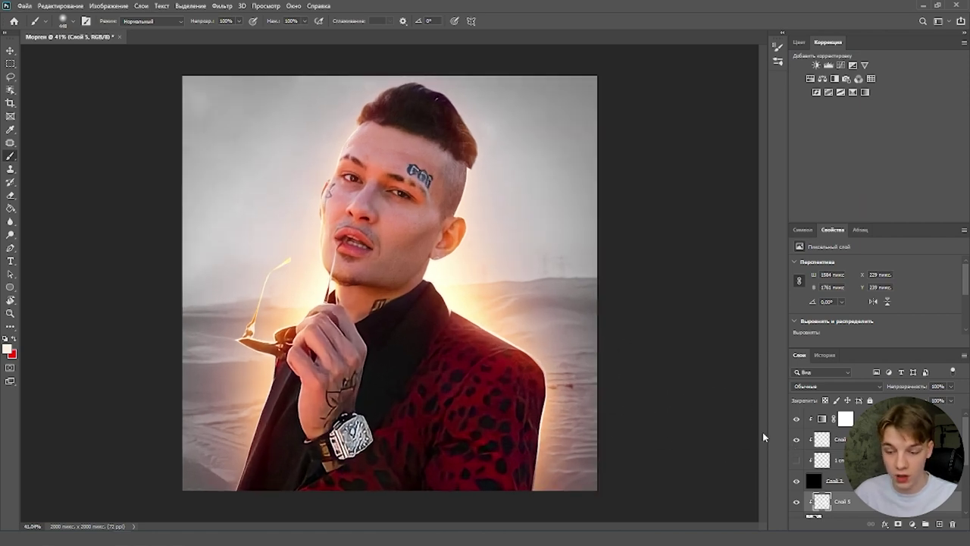
pyautogui.click(797, 500)
pyautogui.click(796, 461)
pyautogui.scroll(-1, 485, 285)
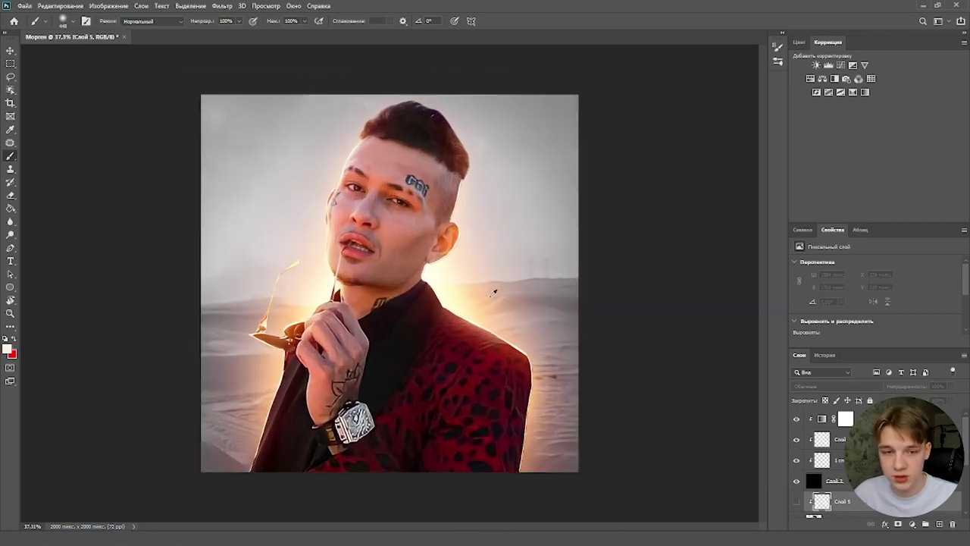
pyautogui.scroll(12, 466, 209)
pyautogui.scroll(4, 477, 154)
pyautogui.scroll(-3, 460, 227)
pyautogui.scroll(4, 463, 182)
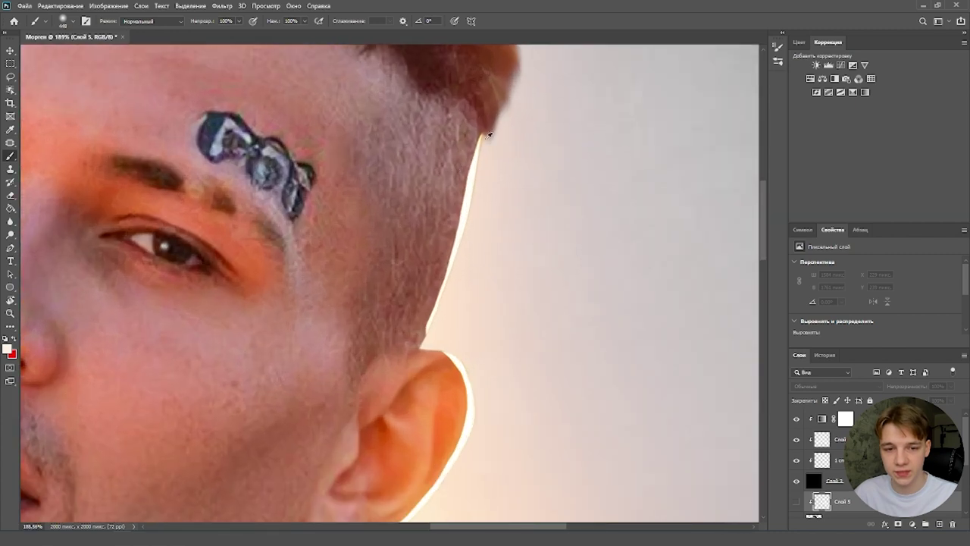
pyautogui.scroll(-5, 466, 238)
pyautogui.scroll(-5, 467, 237)
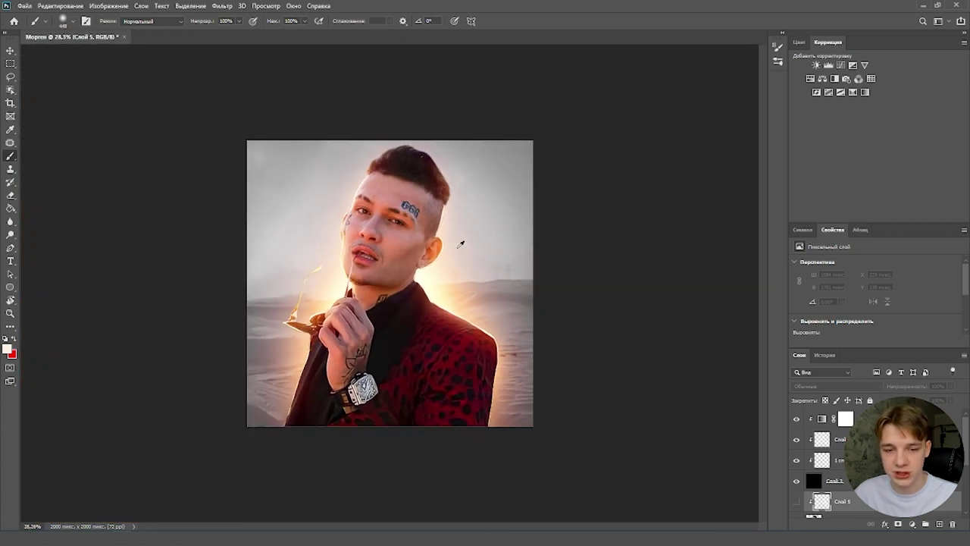
# Hide the first-method layer, show layer 5 again, and examine its rim light around the ear, collar and head.
pyautogui.click(795, 460)
pyautogui.click(796, 501)
pyautogui.scroll(4, 450, 289)
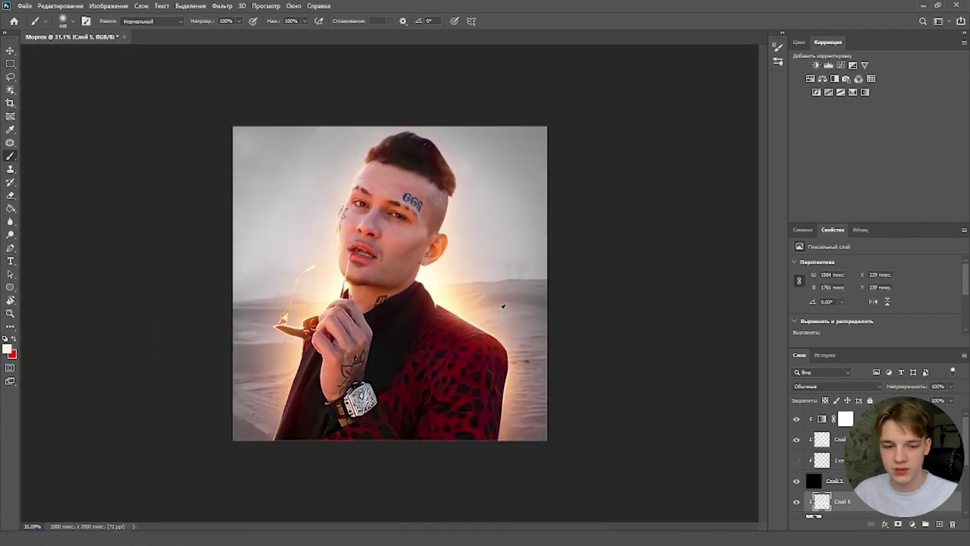
pyautogui.scroll(-4, 450, 290)
pyautogui.scroll(4, 437, 242)
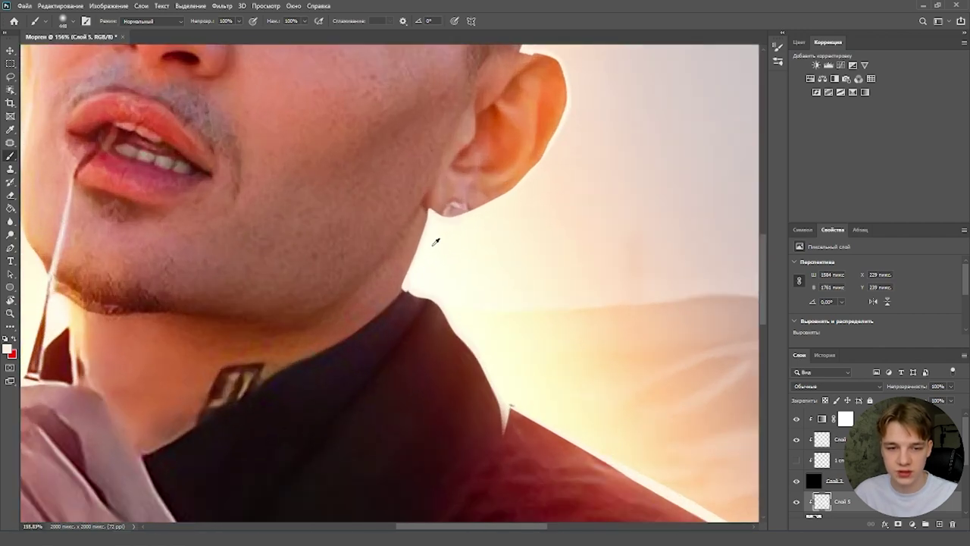
pyautogui.scroll(-4, 438, 244)
pyautogui.scroll(1, 429, 275)
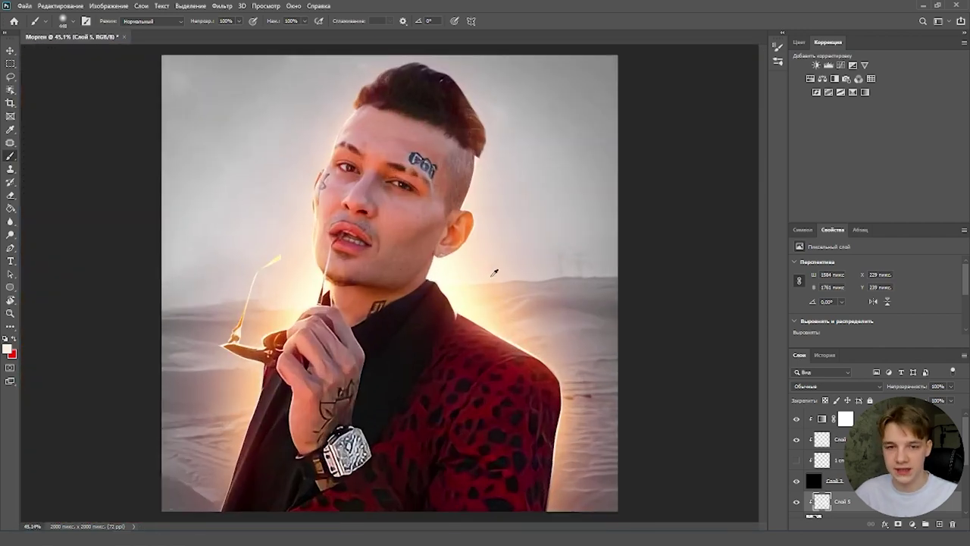
pyautogui.scroll(-1, 485, 265)
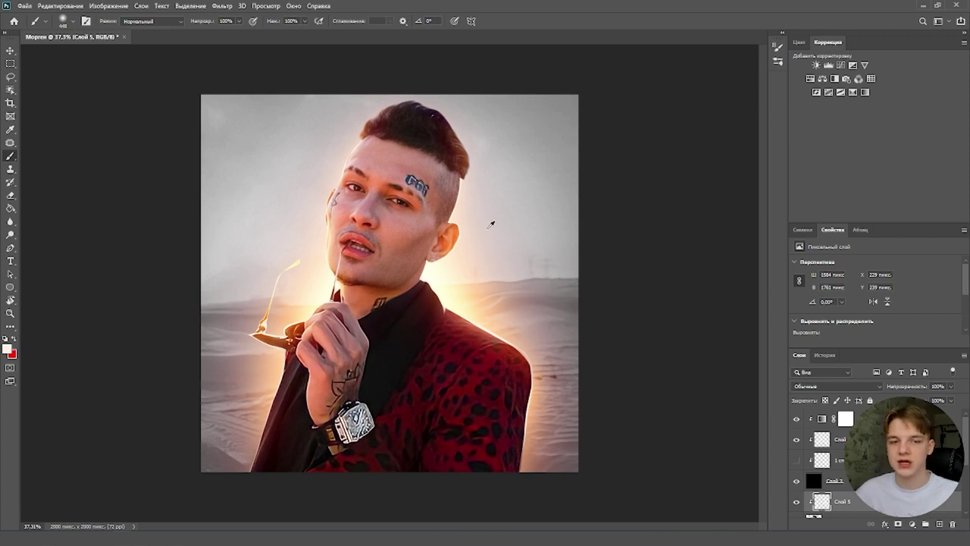
pyautogui.scroll(2, 491, 224)
pyautogui.scroll(-1, 455, 227)
pyautogui.scroll(2, 424, 235)
pyautogui.scroll(-1, 394, 244)
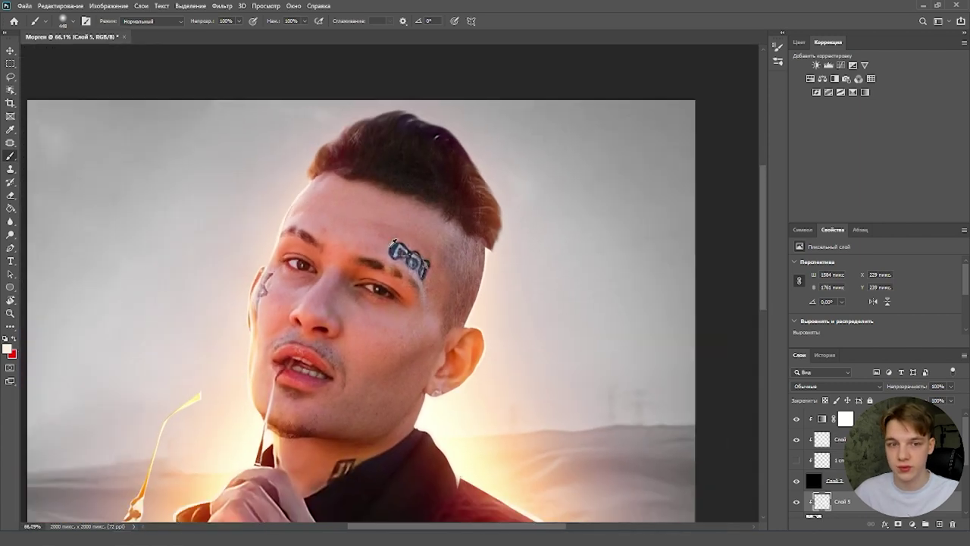
pyautogui.scroll(-2, 410, 170)
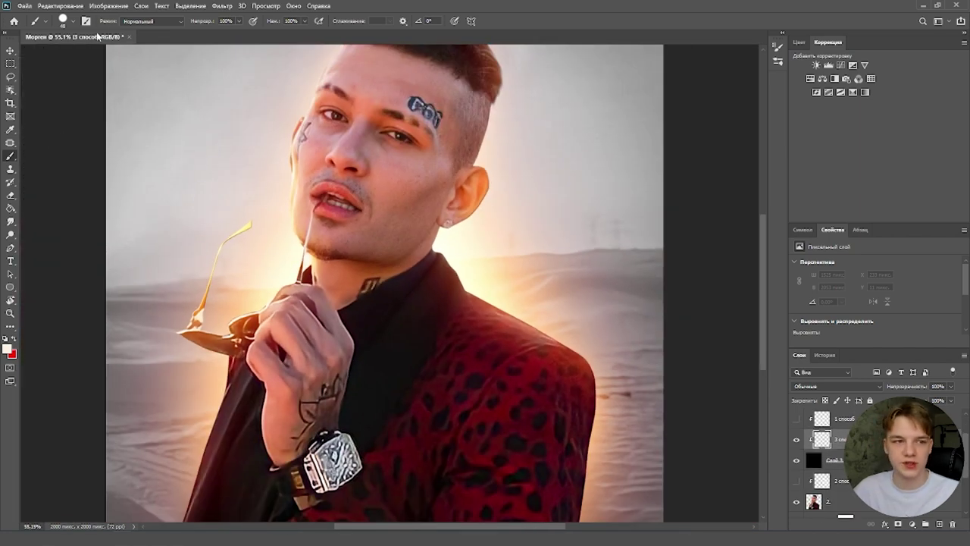
# Paint a pale rim along the collar and upper shoulder inside the selection with a hard round brush at 100% hardness.
pyautogui.click(64, 21)
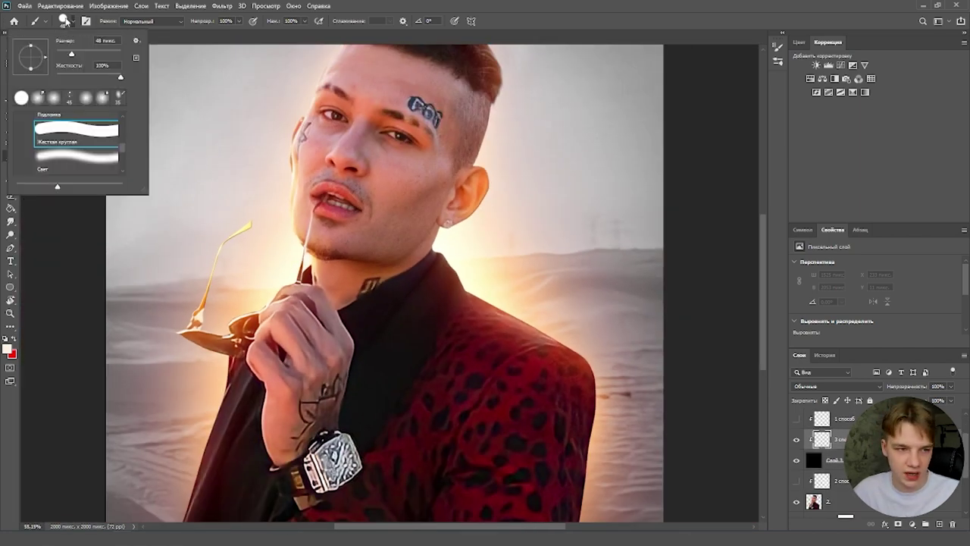
pyautogui.click(68, 22)
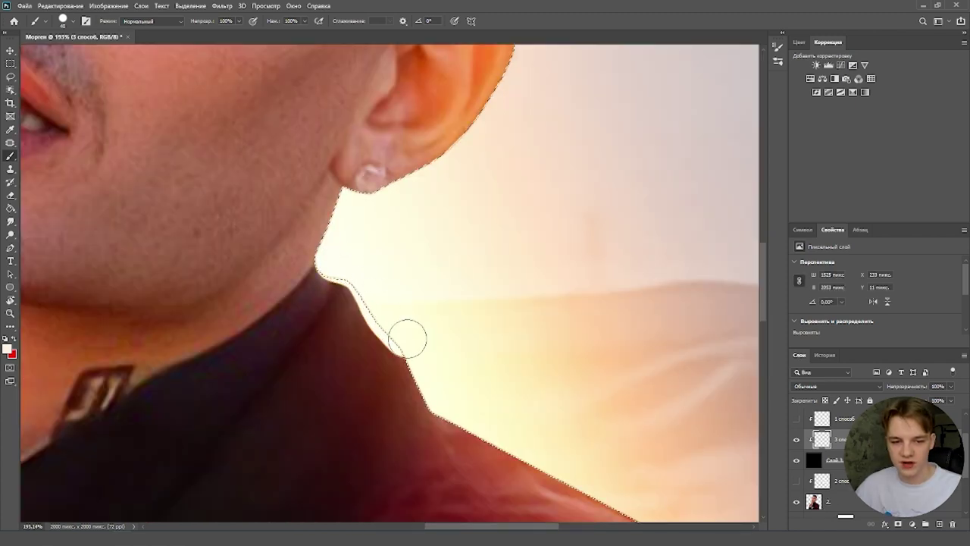
pyautogui.moveTo(407, 338)
pyautogui.mouseDown()
pyautogui.moveTo(442, 408)
pyautogui.moveTo(550, 450)
pyautogui.mouseUp()
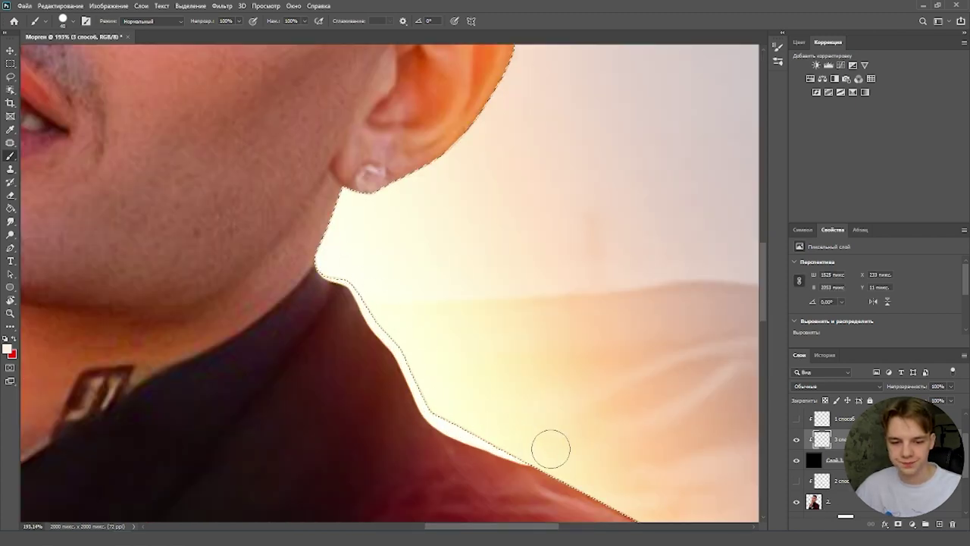
pyautogui.scroll(-5, 477, 283)
pyautogui.scroll(6, 409, 367)
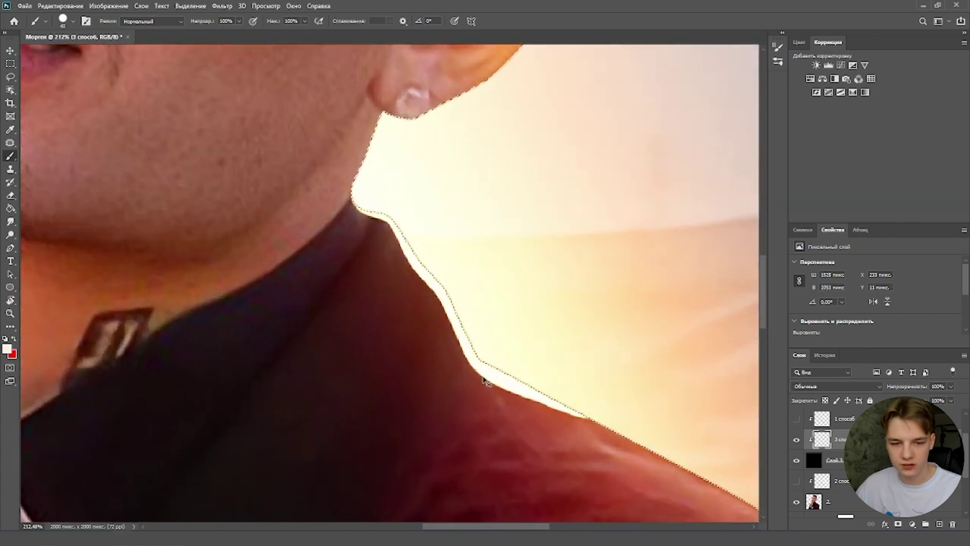
# Set the Smudge tool to a soft 77 px brush with 0% hardness and about 35% strength.
pyautogui.click(10, 220)
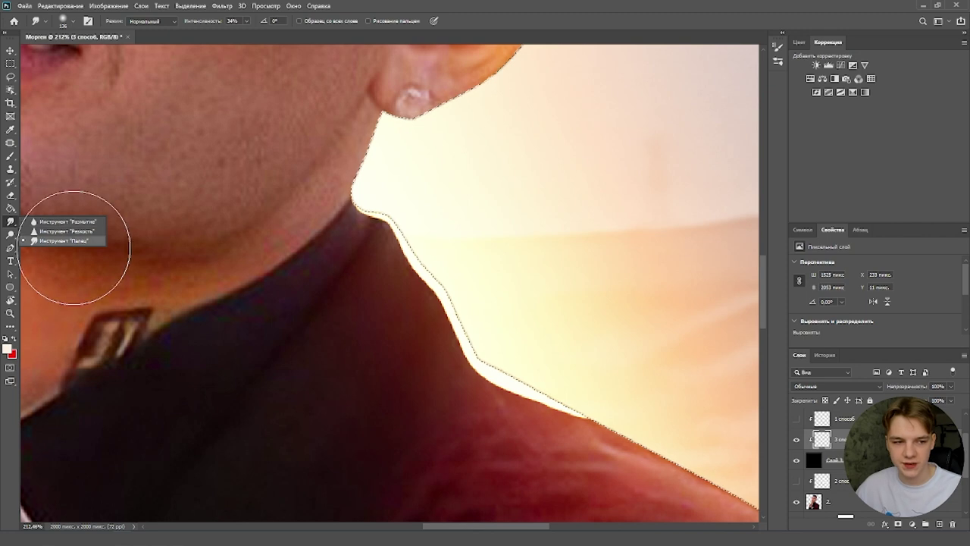
pyautogui.click(71, 242)
pyautogui.click(73, 22)
pyautogui.moveTo(84, 54); pyautogui.dragTo(80, 54)
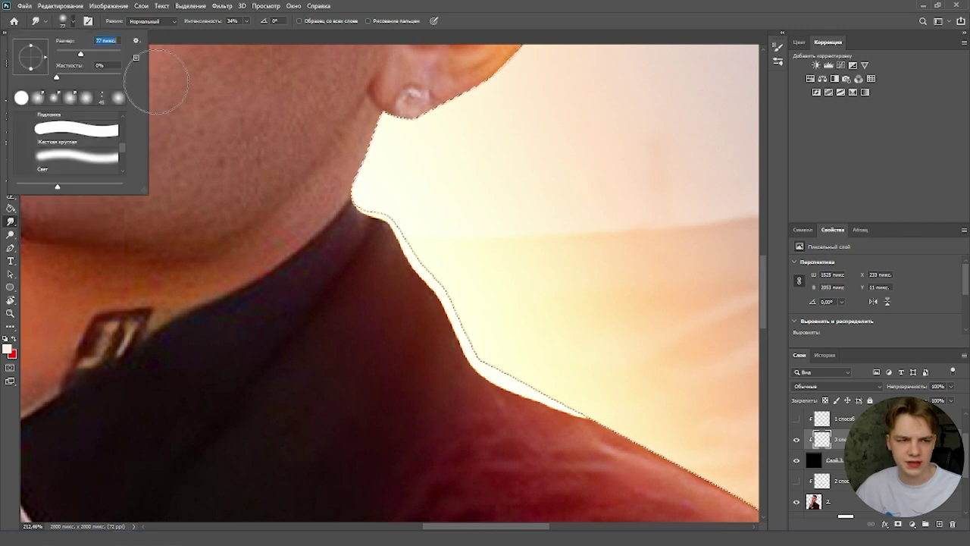
pyautogui.click(246, 20)
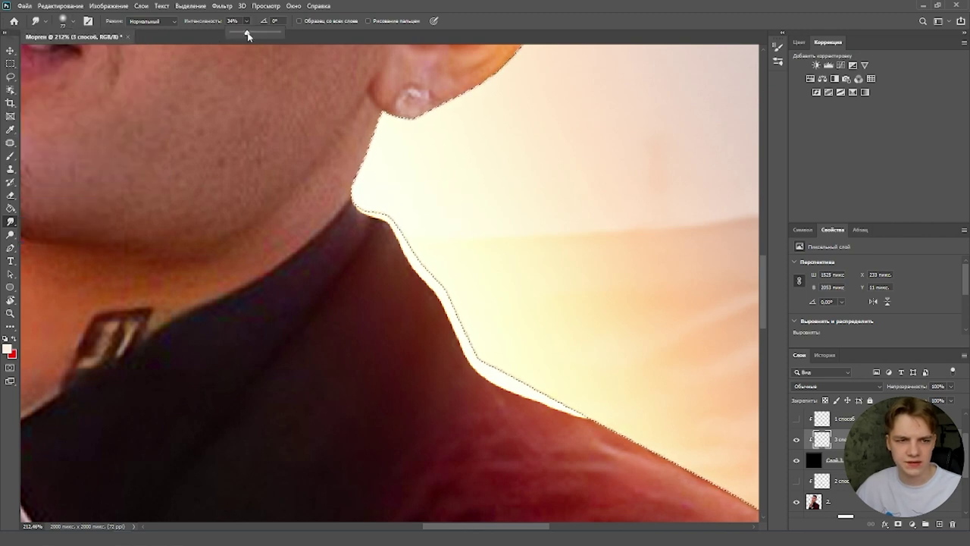
pyautogui.moveTo(248, 35); pyautogui.dragTo(247, 35)
# Smudge the pale collar and upper-shoulder rim inward into the jacket to form a fiery gradient.
pyautogui.moveTo(372, 227); pyautogui.dragTo(397, 278)
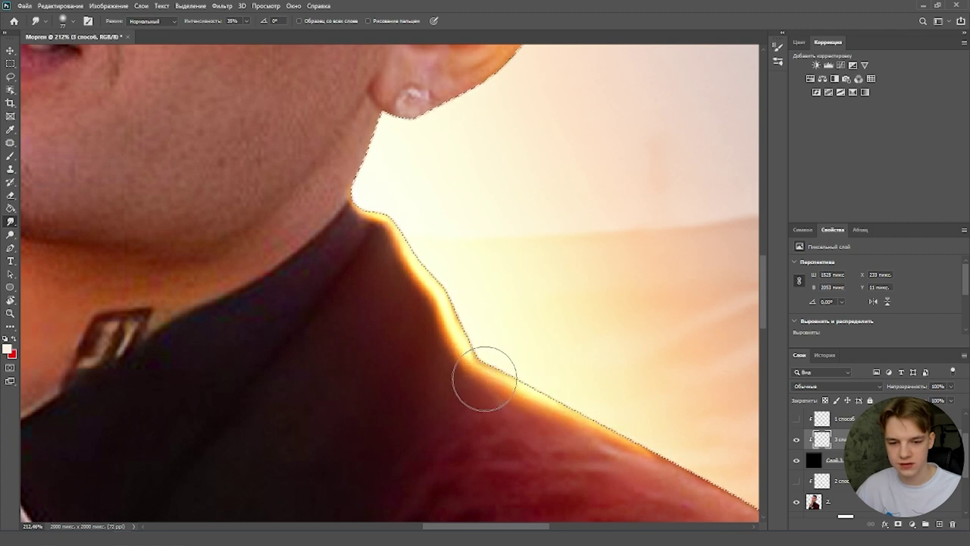
pyautogui.scroll(-10, 493, 273)
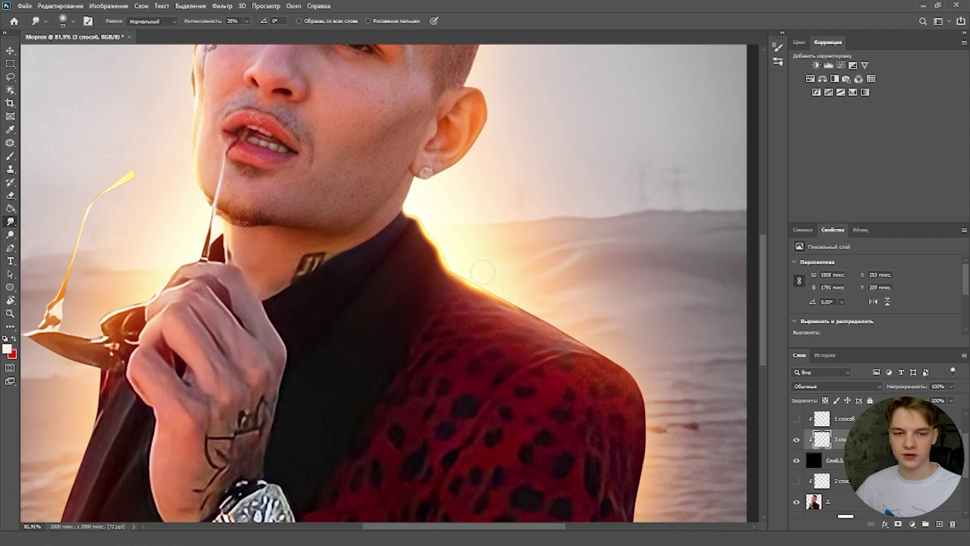
pyautogui.scroll(8, 492, 258)
pyautogui.scroll(-9, 508, 282)
pyautogui.scroll(10, 541, 372)
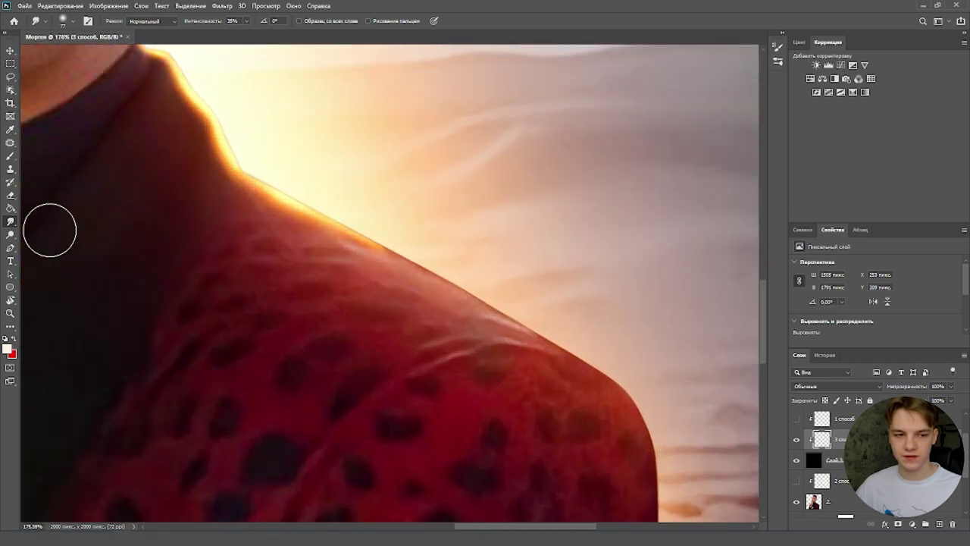
# Paint pale rim light along the rest of the jacket shoulder and smudge it inward to the upper sleeve.
pyautogui.moveTo(485, 292); pyautogui.dragTo(525, 314)
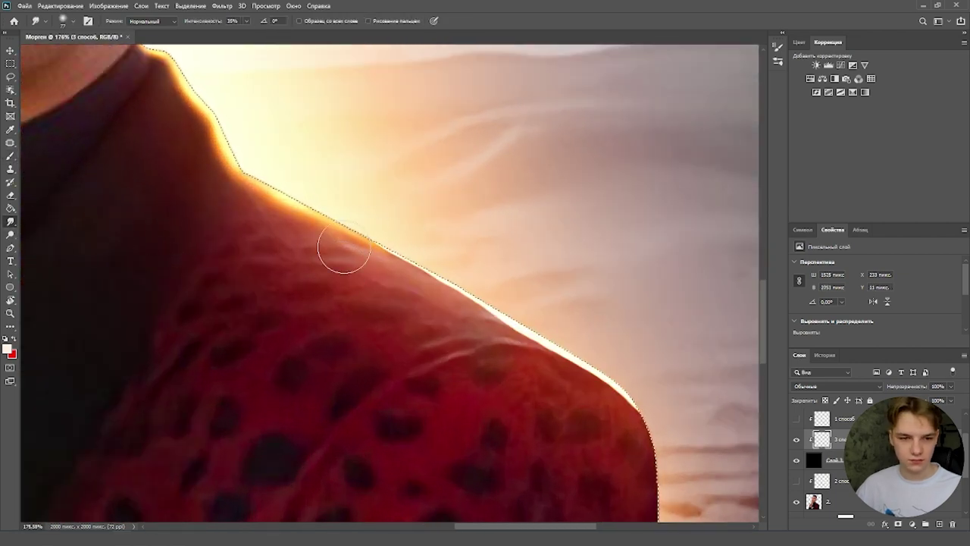
pyautogui.scroll(-3, 344, 250)
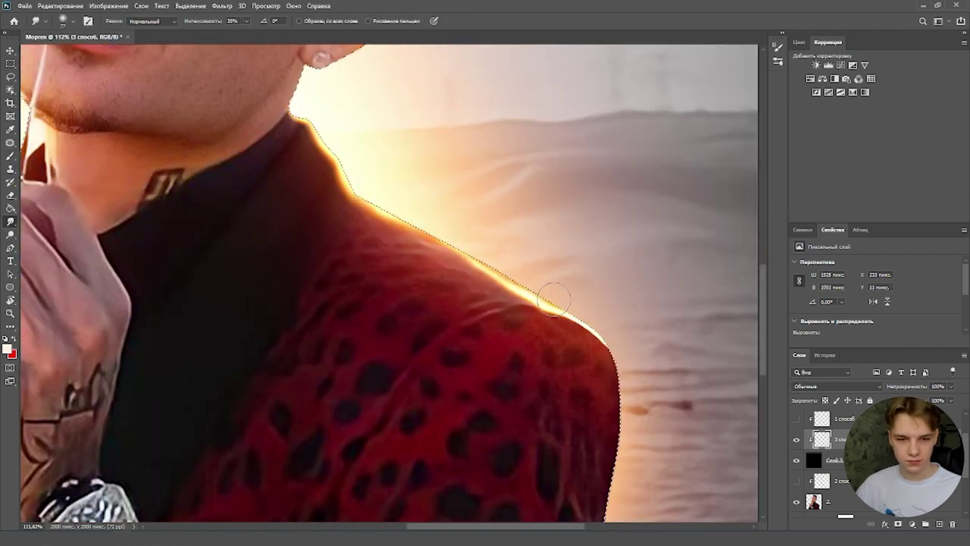
pyautogui.scroll(2, 487, 256)
pyautogui.scroll(1, 584, 357)
pyautogui.scroll(-5, 523, 269)
pyautogui.press('e')
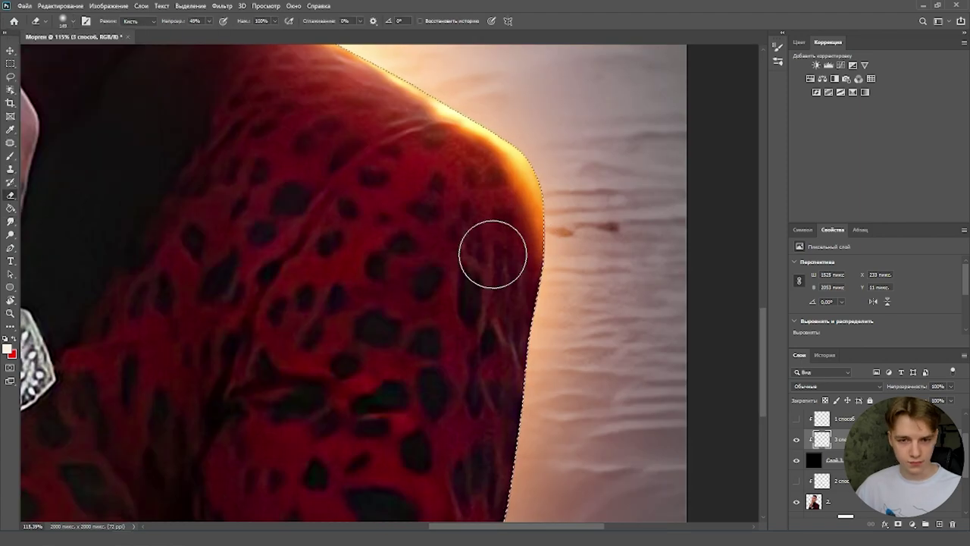
pyautogui.scroll(4, 492, 288)
pyautogui.scroll(-5, 494, 344)
pyautogui.scroll(5, 485, 280)
pyautogui.scroll(-5, 483, 253)
pyautogui.scroll(5, 402, 303)
# Paint pale light along the ear and back of the head inside the selection and smudge it inward.
pyautogui.press('b')
pyautogui.moveTo(560, 114); pyautogui.dragTo(502, 254)
pyautogui.scroll(-5, 493, 254)
pyautogui.scroll(6, 512, 140)
pyautogui.press('r')
pyautogui.moveTo(536, 181)
pyautogui.mouseDown()
pyautogui.moveTo(509, 269)
pyautogui.moveTo(385, 385)
pyautogui.mouseUp()
pyautogui.hotkey('ctrl', 'd')
pyautogui.scroll(-5, 387, 383)
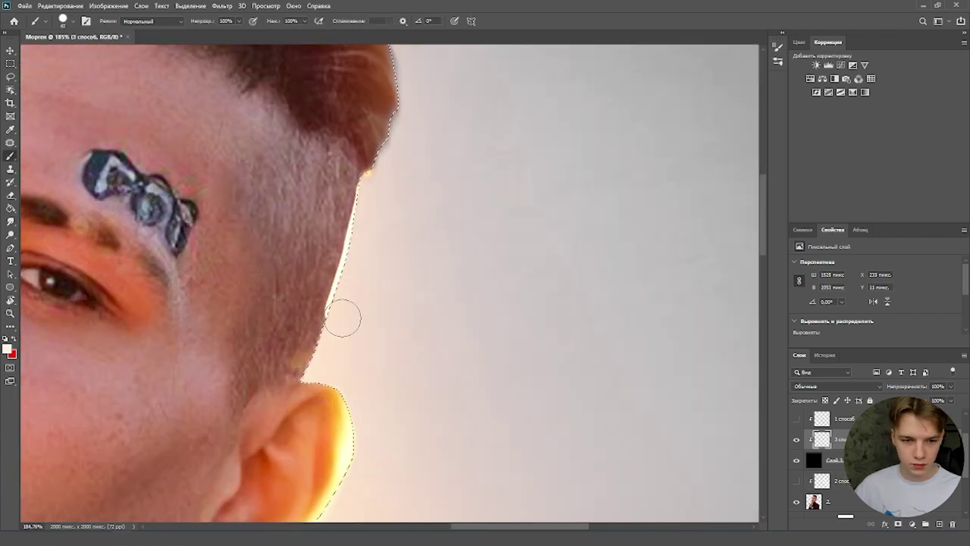
pyautogui.press('r')
pyautogui.moveTo(343, 318); pyautogui.dragTo(332, 235)
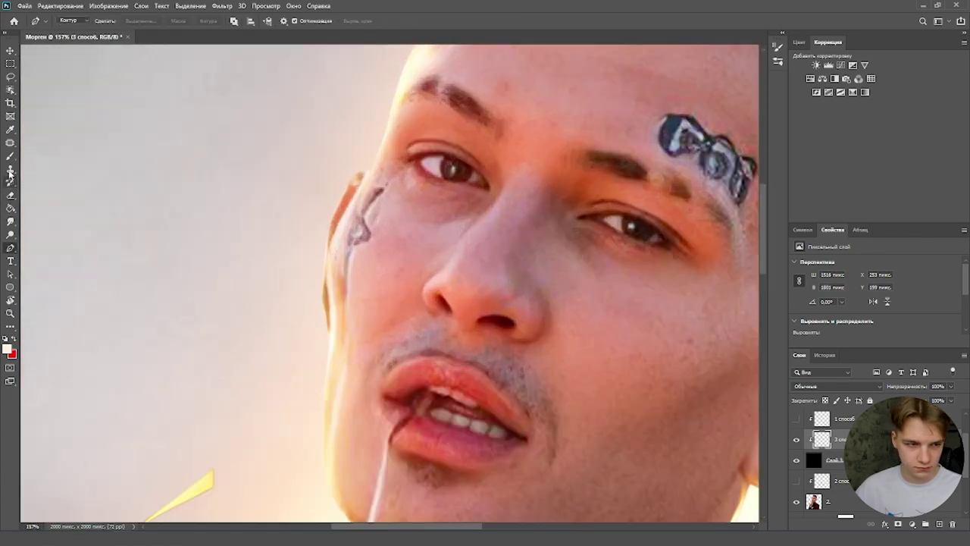
# Paint pale light along the cheek and jaw edge nearest the sunglasses and smudge it inward.
pyautogui.click(10, 155)
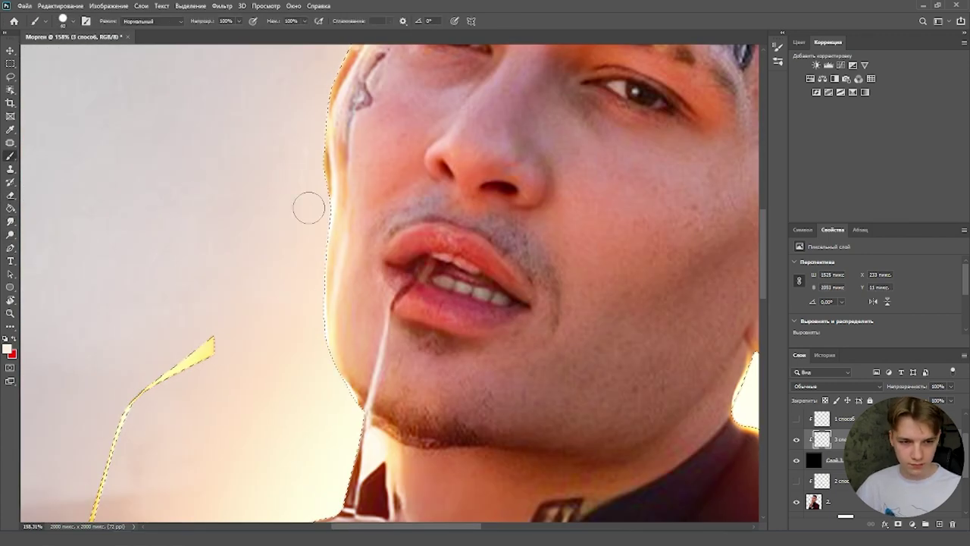
pyautogui.click(10, 221)
pyautogui.scroll(-2, 347, 210)
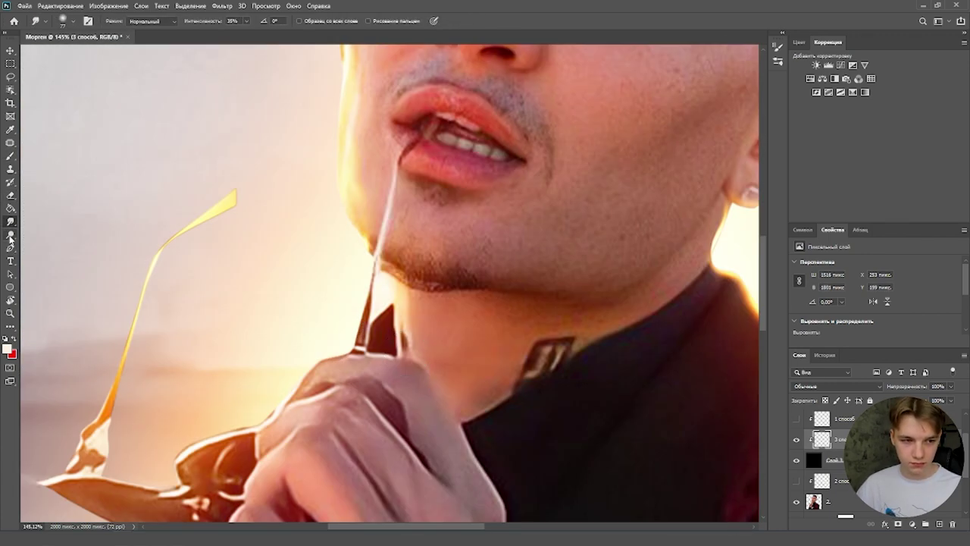
# Paint pale rim light along the jacket's front edge and lower sleeve inside the selection and smudge it inward.
pyautogui.click(10, 155)
pyautogui.scroll(3, 296, 351)
pyautogui.click(10, 222)
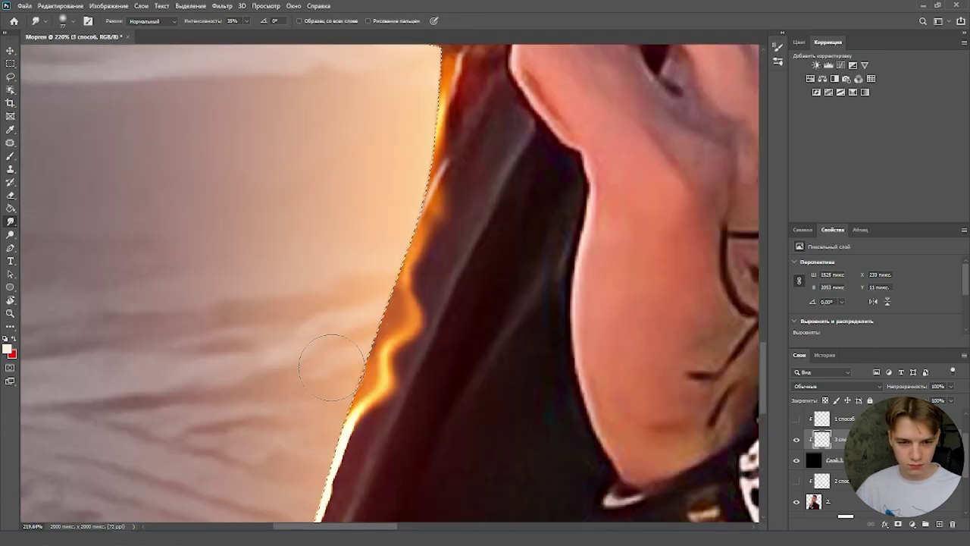
pyautogui.scroll(-8, 331, 366)
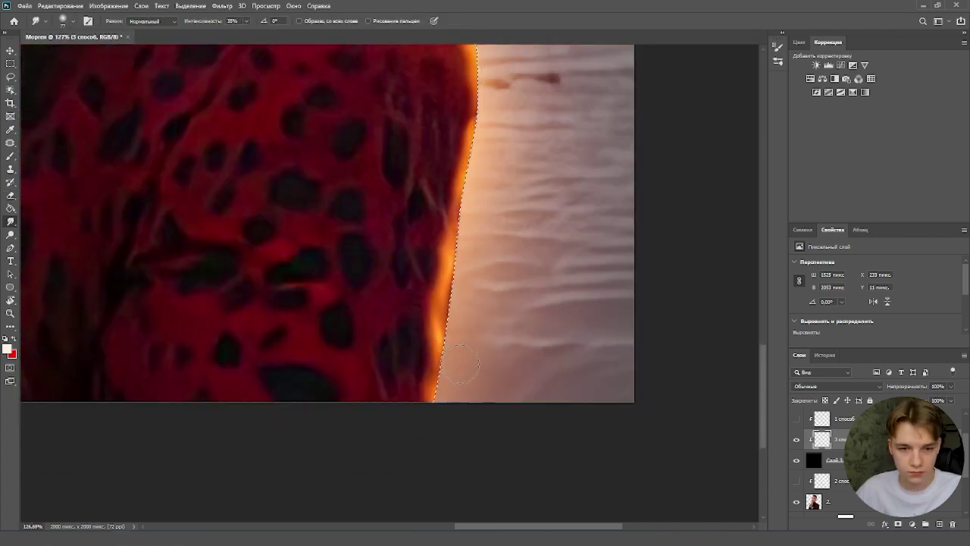
pyautogui.scroll(3, 459, 206)
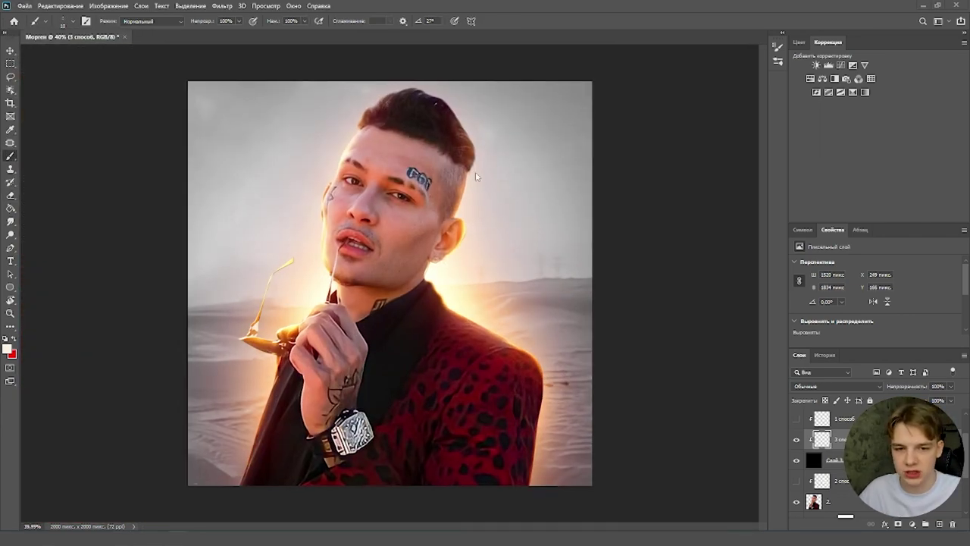
# Examine the rim light and glow around the face, hair, glasses and jacket at several magnifications.
pyautogui.scroll(-4, 476, 178)
pyautogui.scroll(7, 474, 181)
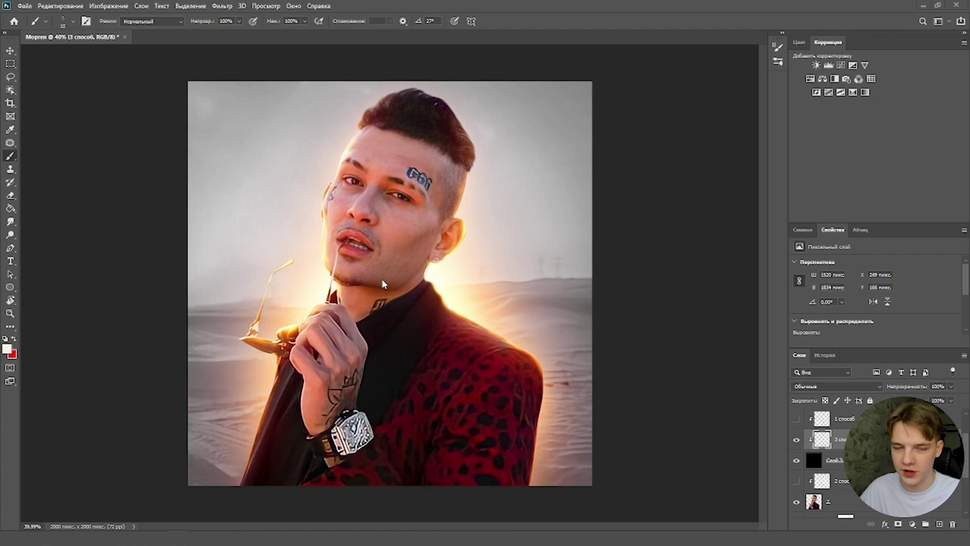
pyautogui.scroll(4, 424, 282)
pyautogui.scroll(-3, 447, 274)
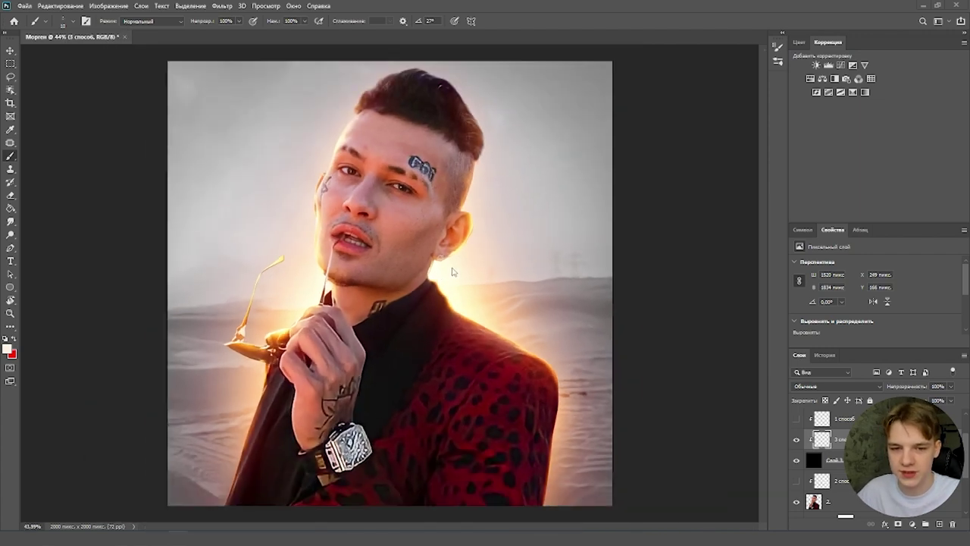
pyautogui.scroll(4, 451, 270)
pyautogui.scroll(-1, 475, 252)
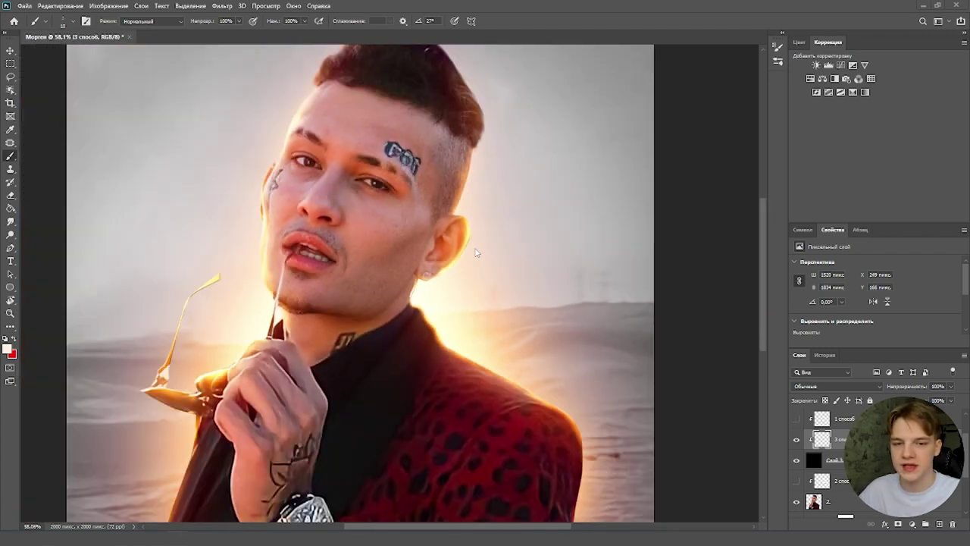
pyautogui.scroll(-3, 474, 249)
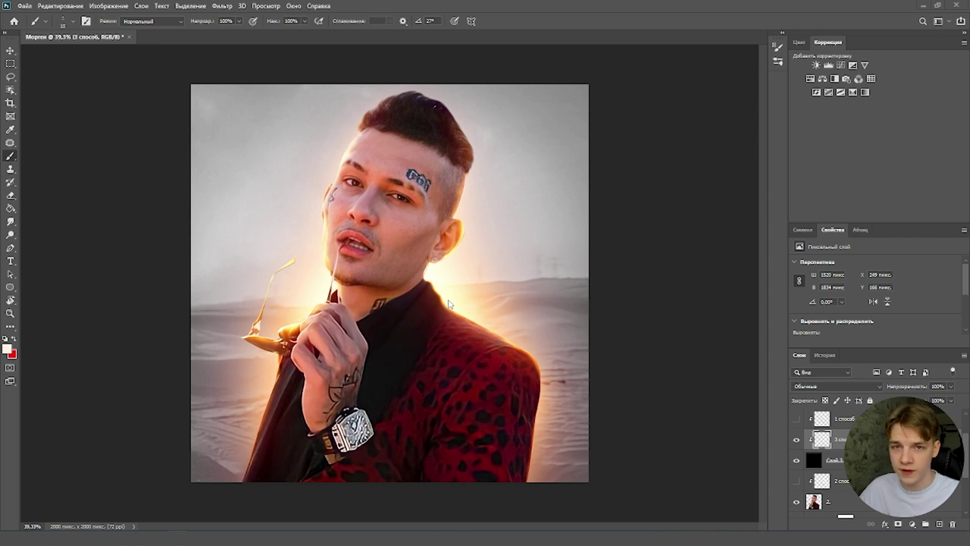
pyautogui.scroll(6, 476, 331)
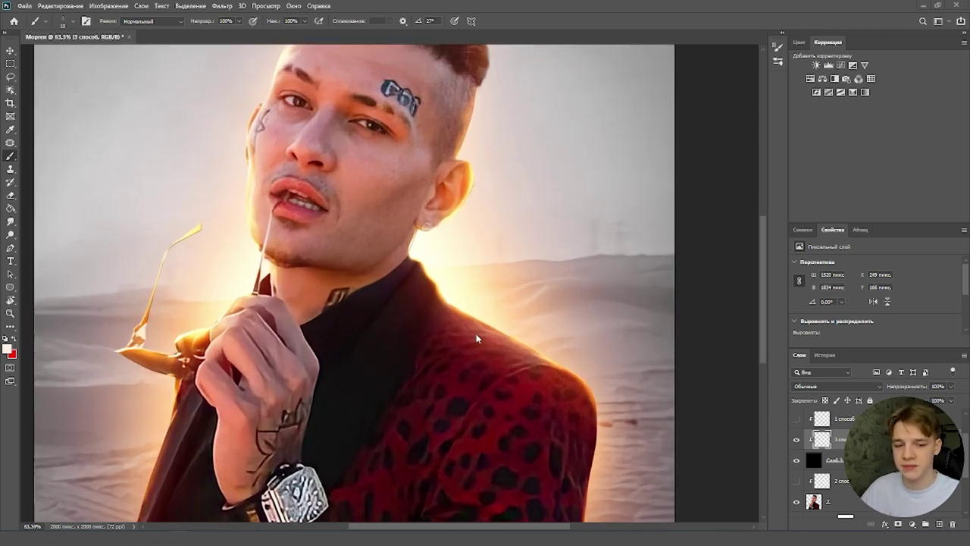
pyautogui.scroll(-4, 475, 331)
pyautogui.scroll(-2, 474, 327)
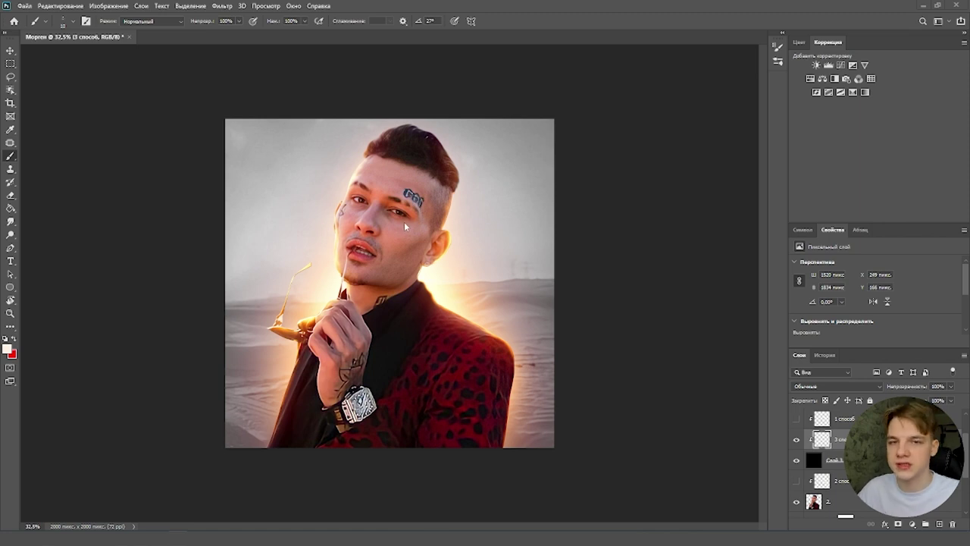
pyautogui.scroll(-1, 422, 247)
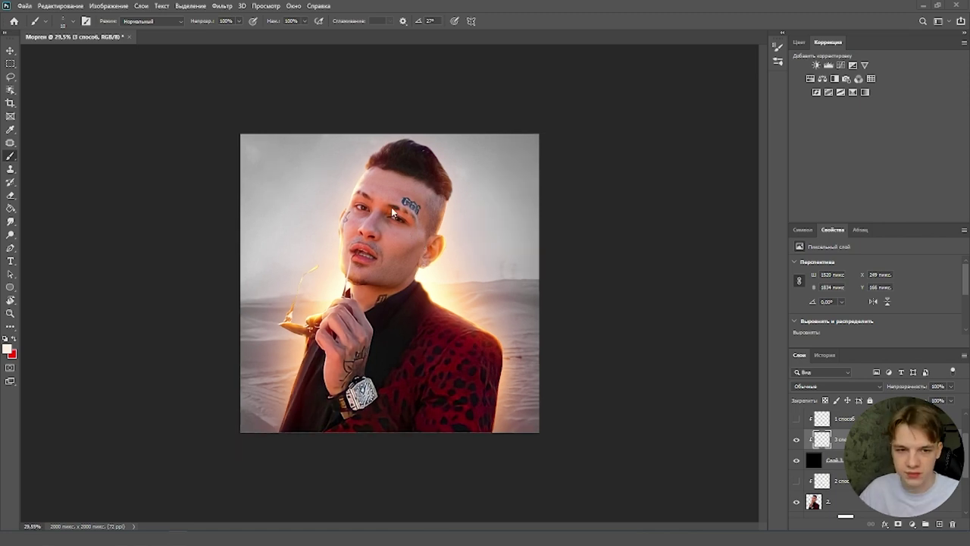
pyautogui.scroll(3, 392, 212)
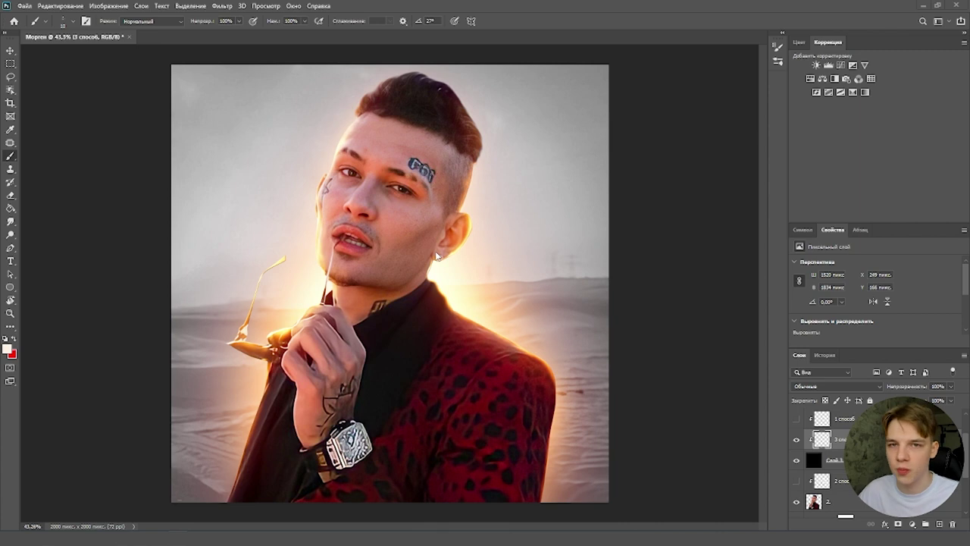
pyautogui.scroll(1, 497, 293)
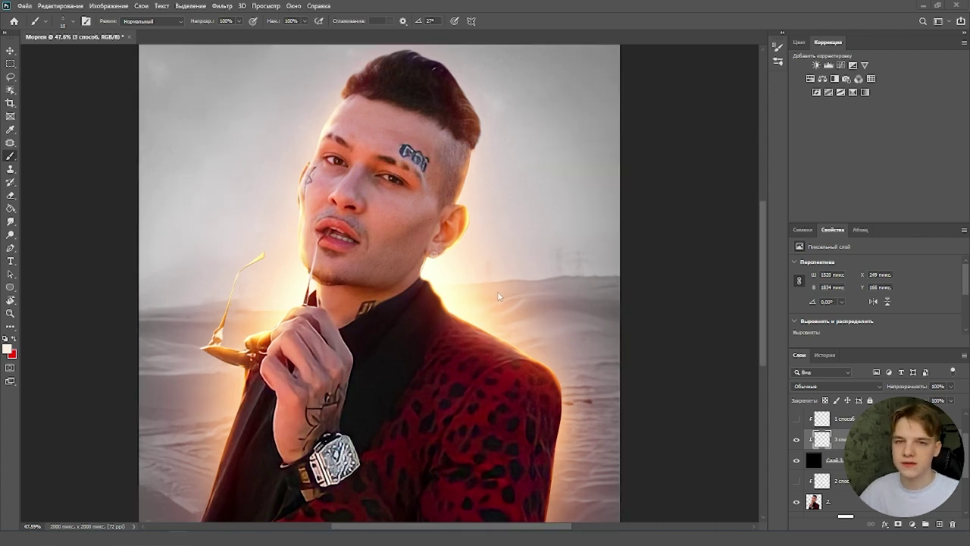
pyautogui.scroll(3, 498, 295)
pyautogui.scroll(-4, 470, 283)
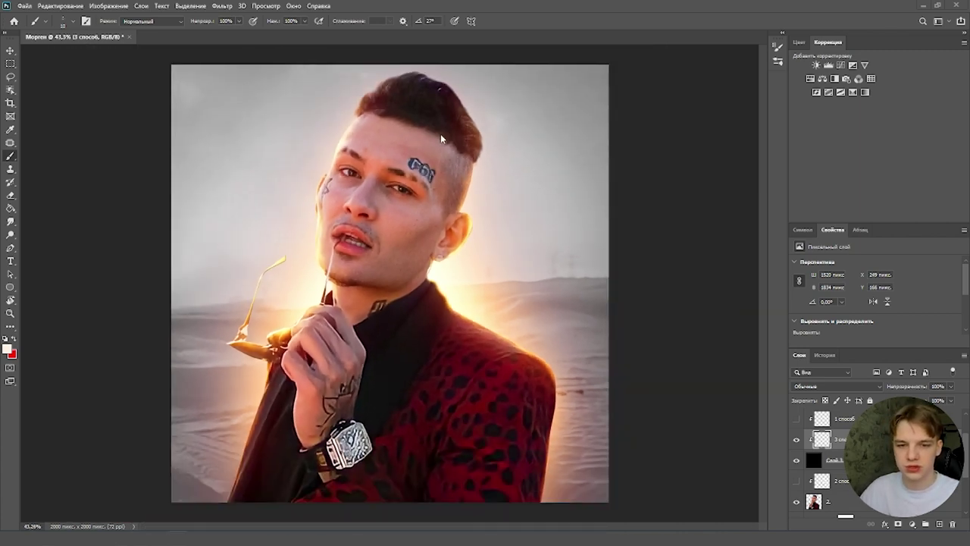
pyautogui.scroll(4, 441, 134)
pyautogui.scroll(-2, 476, 196)
pyautogui.scroll(2, 472, 174)
pyautogui.scroll(-3, 325, 106)
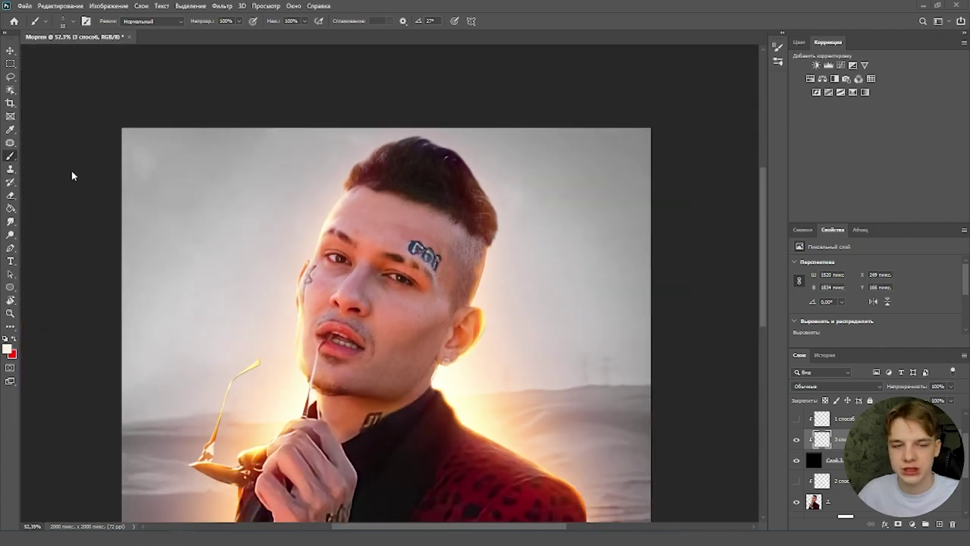
pyautogui.scroll(-2, 71, 176)
pyautogui.scroll(4, 392, 175)
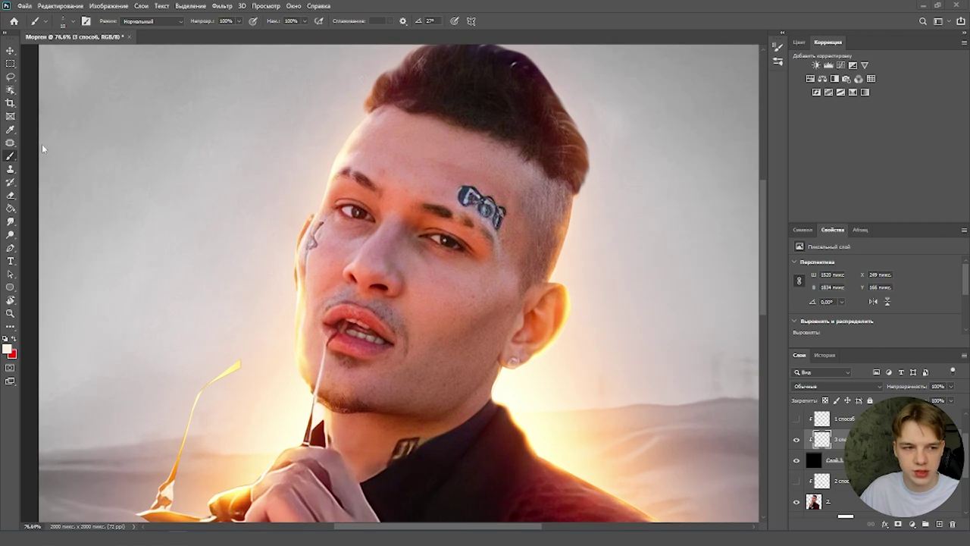
pyautogui.click(66, 21)
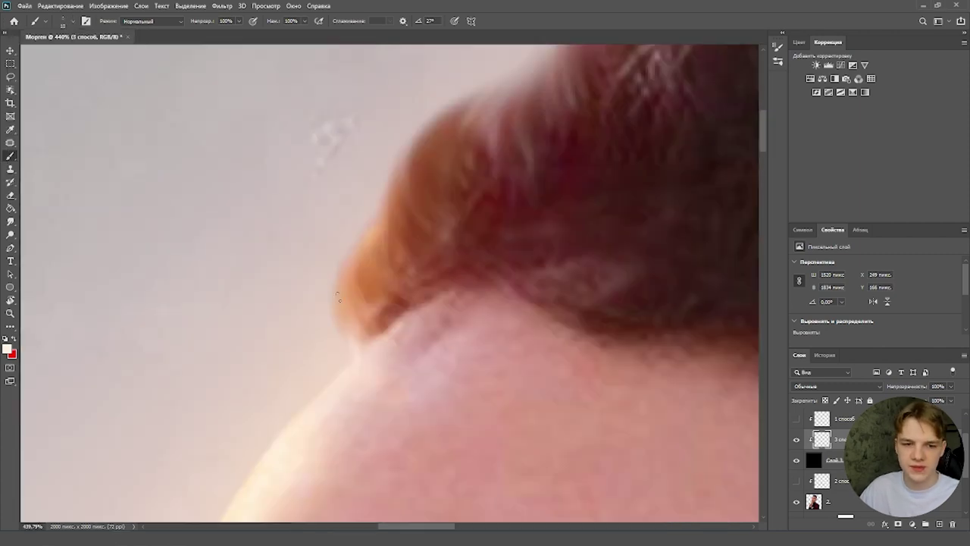
pyautogui.scroll(-1, 338, 297)
pyautogui.press(']')
pyautogui.moveTo(301, 346); pyautogui.dragTo(280, 266)
pyautogui.scroll(-6, 311, 318)
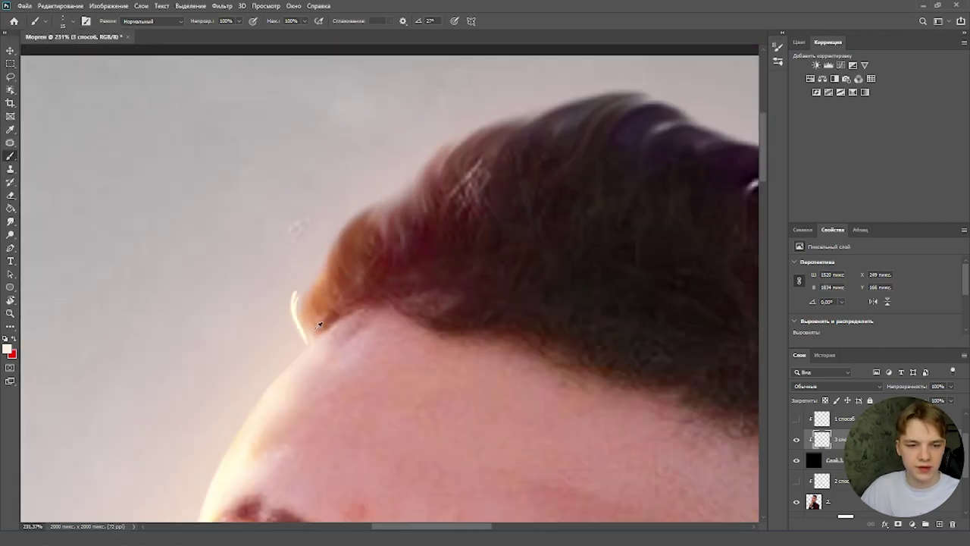
pyautogui.scroll(3, 314, 318)
pyautogui.hotkey('ctrl', 'z')
pyautogui.moveTo(308, 354)
pyautogui.mouseDown()
pyautogui.moveTo(302, 311)
pyautogui.moveTo(322, 273)
pyautogui.mouseUp()
pyautogui.hotkey('ctrl', 'z')
pyautogui.moveTo(306, 318)
pyautogui.mouseDown()
pyautogui.moveTo(307, 285)
pyautogui.moveTo(318, 292)
pyautogui.moveTo(333, 266)
pyautogui.moveTo(341, 227)
pyautogui.mouseUp()
pyautogui.hotkey('ctrl', 'z')
pyautogui.hotkey('ctrl', 'z')
# Paint thin pale strokes along the front edge of the hair above the forehead and smudge them into the hair.
pyautogui.moveTo(309, 293)
pyautogui.mouseDown()
pyautogui.moveTo(333, 255)
pyautogui.moveTo(344, 204)
pyautogui.mouseUp()
pyautogui.moveTo(343, 243)
pyautogui.mouseDown()
pyautogui.moveTo(345, 212)
pyautogui.moveTo(401, 184)
pyautogui.mouseUp()
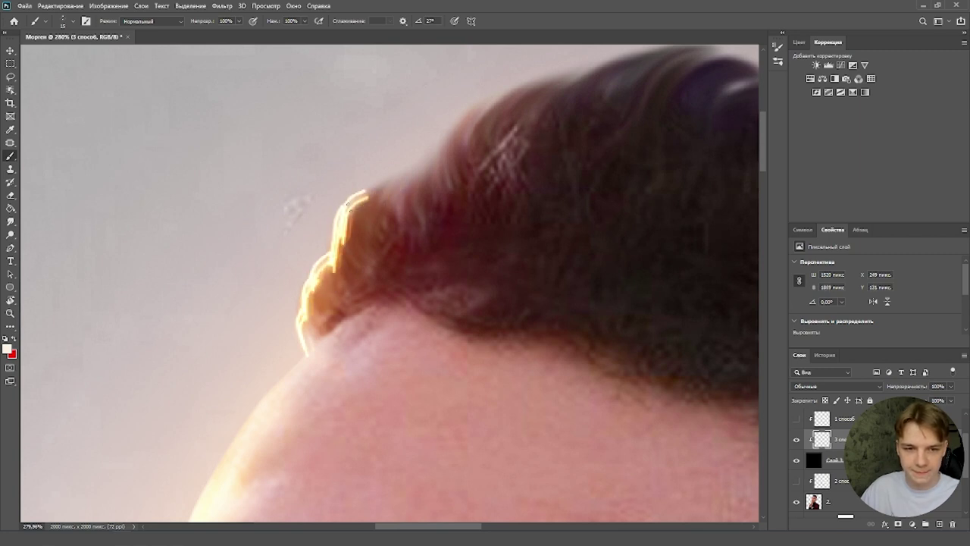
pyautogui.click(11, 221)
pyautogui.moveTo(295, 307)
pyautogui.mouseDown()
pyautogui.moveTo(356, 216)
pyautogui.moveTo(387, 191)
pyautogui.moveTo(364, 201)
pyautogui.moveTo(406, 174)
pyautogui.mouseUp()
pyautogui.hotkey('ctrl', 'space')
pyautogui.hotkey('ctrl', 'z')
pyautogui.hotkey('ctrl', 'z')
pyautogui.click(11, 155)
pyautogui.moveTo(315, 297)
pyautogui.mouseDown()
pyautogui.moveTo(318, 263)
pyautogui.moveTo(418, 179)
pyautogui.mouseUp()
pyautogui.click(11, 221)
pyautogui.moveTo(394, 296); pyautogui.dragTo(424, 296)
# Paint pale light along the rising top edge of the hair and smudge it inward into orange strands.
pyautogui.click(11, 156)
pyautogui.moveTo(233, 318)
pyautogui.mouseDown()
pyautogui.moveTo(258, 266)
pyautogui.moveTo(336, 191)
pyautogui.mouseUp()
pyautogui.moveTo(330, 213); pyautogui.dragTo(541, 125)
pyautogui.click(10, 221)
pyautogui.moveTo(235, 310); pyautogui.dragTo(390, 140)
pyautogui.moveTo(348, 170); pyautogui.dragTo(557, 110)
pyautogui.moveTo(296, 186)
pyautogui.mouseDown()
pyautogui.moveTo(323, 186)
pyautogui.moveTo(251, 228)
pyautogui.moveTo(245, 253)
pyautogui.moveTo(377, 140)
pyautogui.moveTo(501, 153)
pyautogui.mouseUp()
pyautogui.click(10, 156)
pyautogui.click(10, 221)
pyautogui.moveTo(285, 182)
pyautogui.mouseDown()
pyautogui.moveTo(496, 158)
pyautogui.moveTo(519, 169)
pyautogui.mouseUp()
# Paint pale light from the crown down the upper back slope of the hair and smudge it inward.
pyautogui.click(10, 247)
pyautogui.click(11, 155)
pyautogui.moveTo(353, 139); pyautogui.dragTo(410, 162)
pyautogui.moveTo(388, 156); pyautogui.dragTo(558, 215)
pyautogui.click(11, 221)
pyautogui.moveTo(356, 141); pyautogui.dragTo(575, 231)
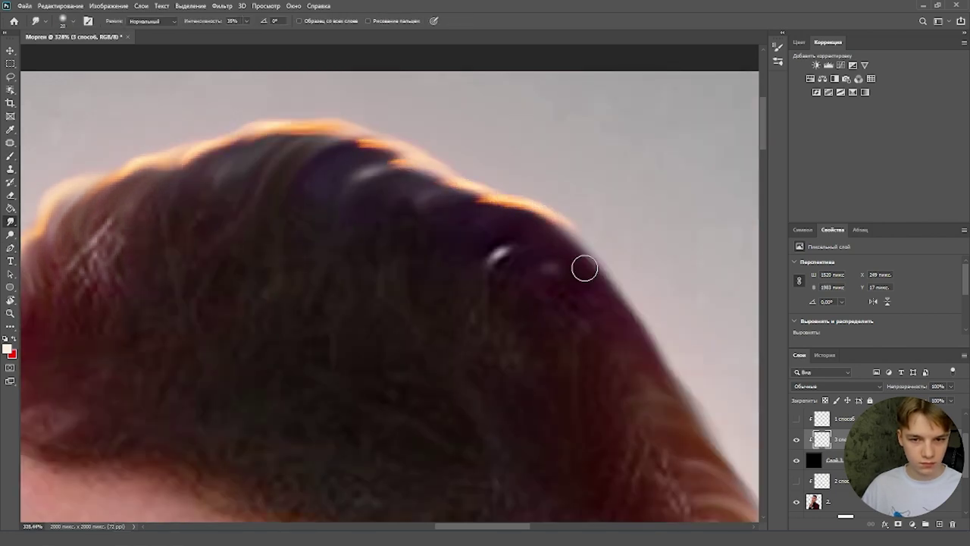
pyautogui.moveTo(440, 144); pyautogui.dragTo(520, 187)
# Paint pale light along the remaining back edge of the hair and smudge it into the strands.
pyautogui.click(11, 155)
pyautogui.moveTo(251, 250)
pyautogui.mouseDown()
pyautogui.moveTo(292, 233)
pyautogui.moveTo(463, 226)
pyautogui.mouseUp()
pyautogui.click(10, 222)
pyautogui.moveTo(261, 246)
pyautogui.mouseDown()
pyautogui.moveTo(485, 230)
pyautogui.moveTo(364, 237)
pyautogui.mouseUp()
pyautogui.click(11, 155)
pyautogui.moveTo(351, 207)
pyautogui.mouseDown()
pyautogui.moveTo(379, 200)
pyautogui.moveTo(653, 338)
pyautogui.mouseUp()
pyautogui.click(11, 222)
pyautogui.moveTo(410, 201)
pyautogui.mouseDown()
pyautogui.moveTo(372, 212)
pyautogui.moveTo(654, 333)
pyautogui.moveTo(455, 205)
pyautogui.mouseUp()
pyautogui.scroll(-10, 455, 227)
pyautogui.press('r')
pyautogui.moveTo(587, 320); pyautogui.dragTo(578, 210)
pyautogui.press('b')
pyautogui.scroll(-3, 488, 235)
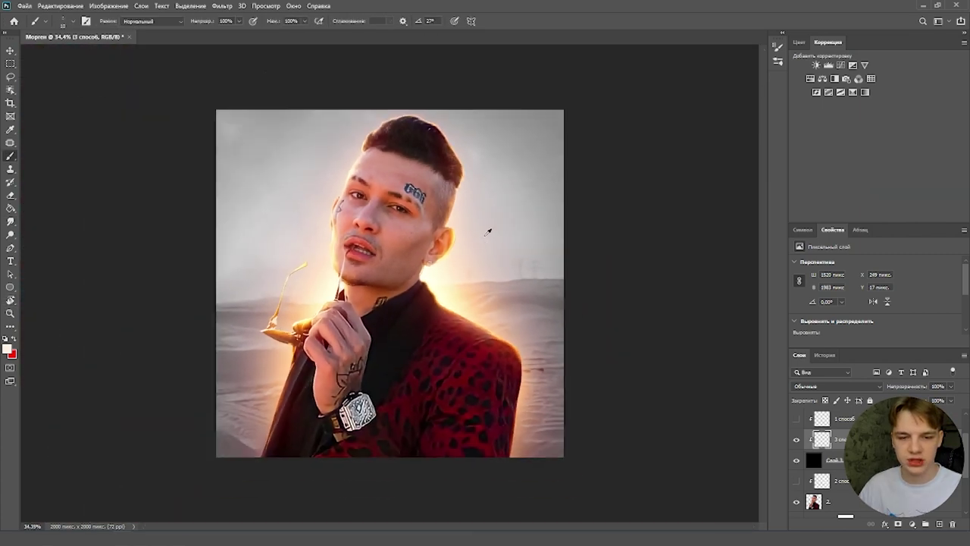
# Hide the "3 способ" layer, show the "1 способ" layer and examine its rim light around the man.
pyautogui.scroll(4, 477, 120)
pyautogui.scroll(-3, 465, 263)
pyautogui.scroll(4, 488, 105)
pyautogui.scroll(-4, 496, 295)
pyautogui.scroll(-2, 468, 284)
pyautogui.click(795, 440)
pyautogui.click(796, 419)
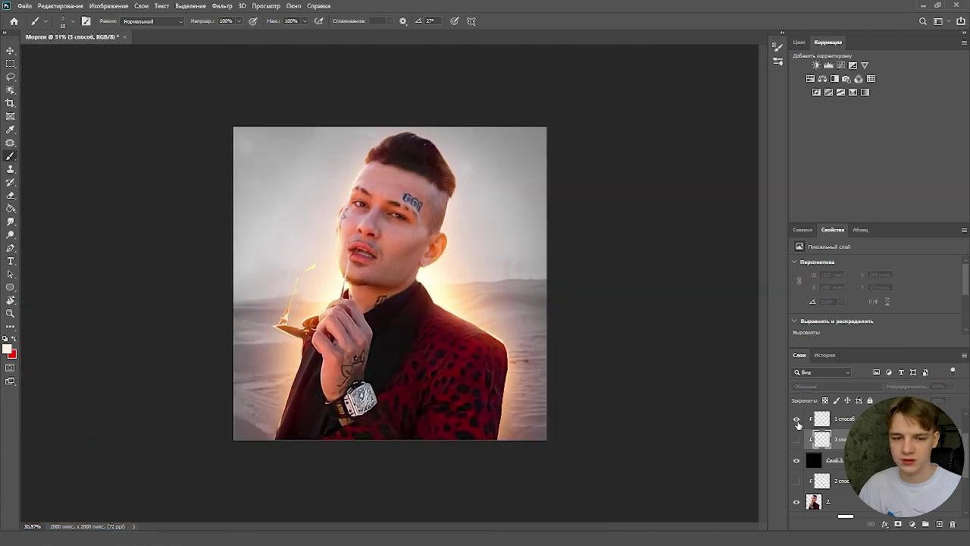
pyautogui.scroll(1, 559, 267)
pyautogui.scroll(3, 504, 226)
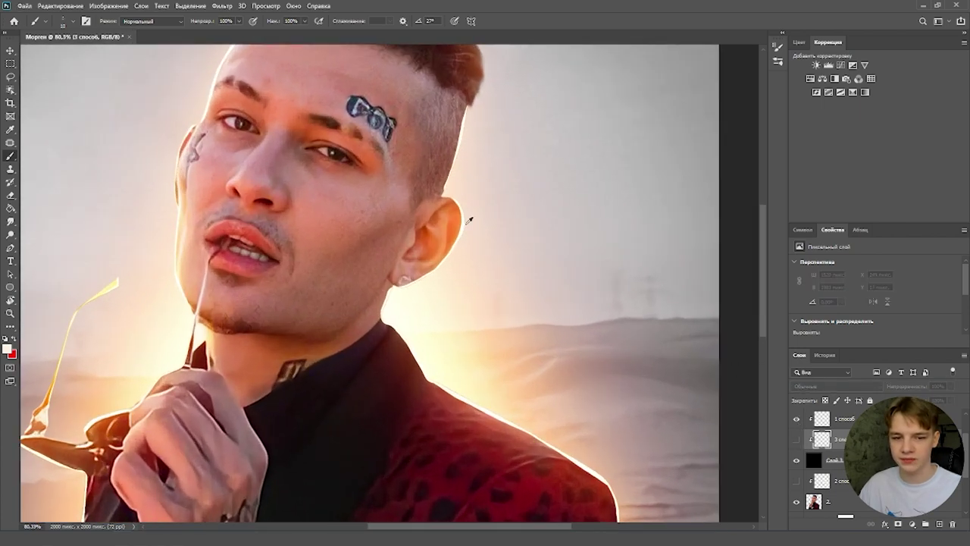
pyautogui.scroll(-3, 467, 218)
# Hide the "1 способ" layer, show the "2 способ" layer and examine its rim light.
pyautogui.click(795, 418)
pyautogui.click(796, 481)
pyautogui.scroll(-1, 568, 335)
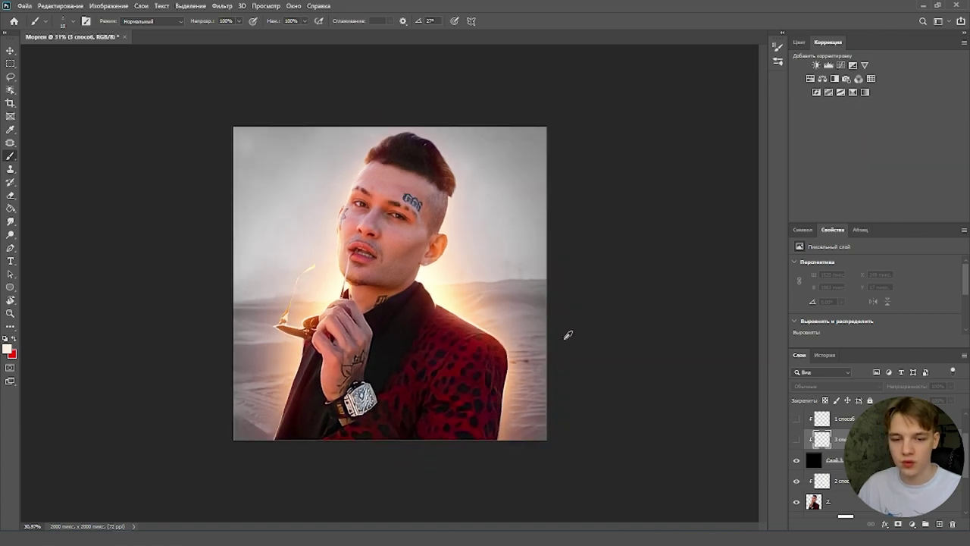
pyautogui.scroll(2, 568, 334)
pyautogui.scroll(-1, 567, 334)
pyautogui.scroll(-1, 565, 331)
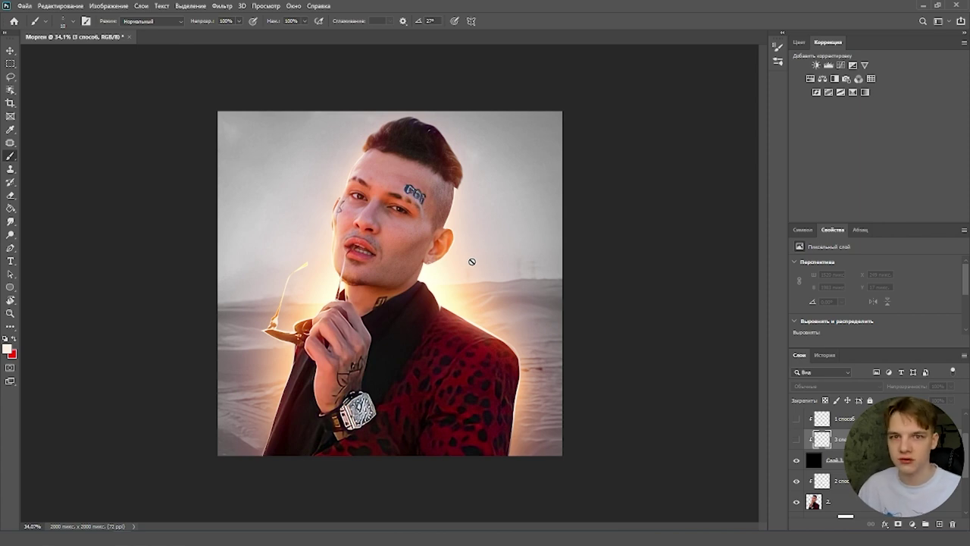
pyautogui.scroll(8, 448, 267)
pyautogui.scroll(-5, 447, 266)
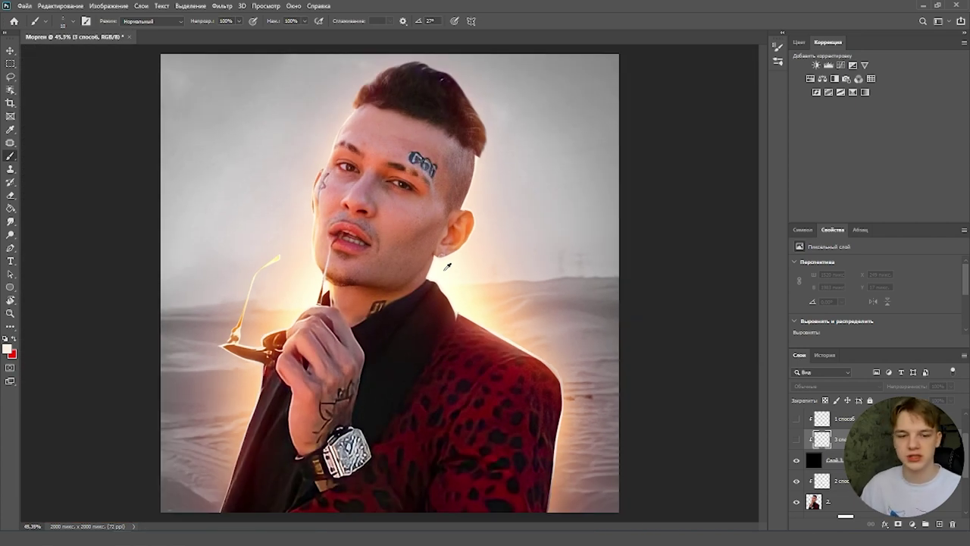
pyautogui.scroll(-1, 447, 266)
pyautogui.scroll(1, 457, 261)
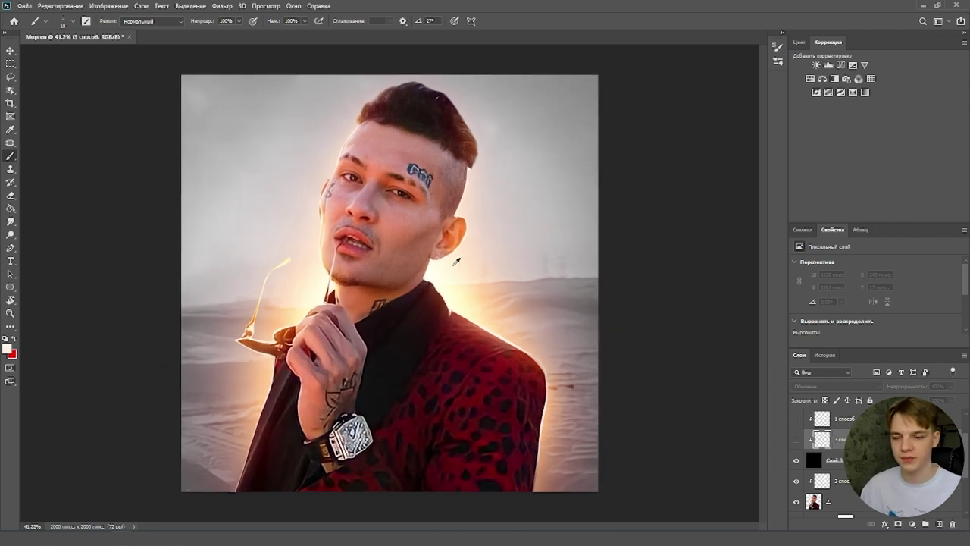
# Hide the "2 способ" layer, show "3 способ" again and examine the rim light on the hair, face and jacket.
pyautogui.click(796, 481)
pyautogui.click(796, 440)
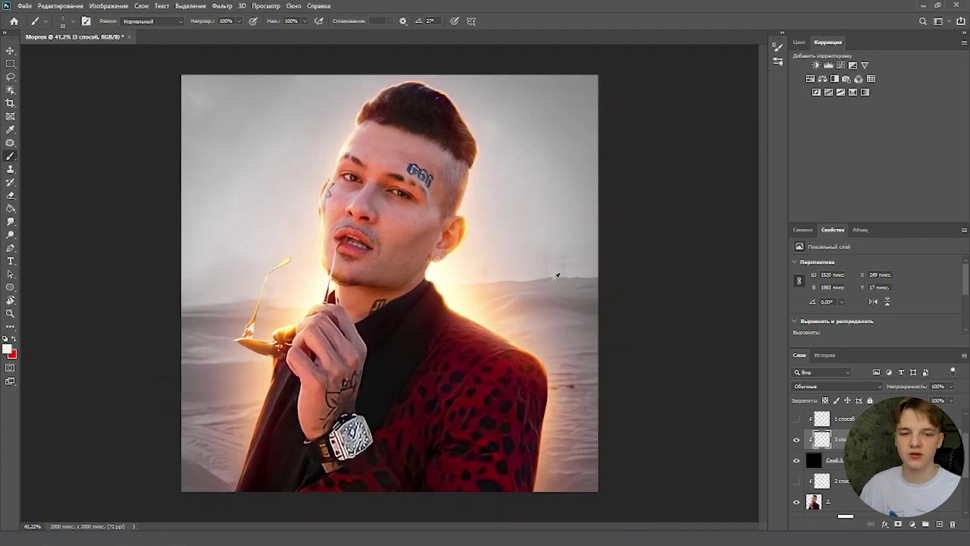
pyautogui.scroll(-1, 555, 276)
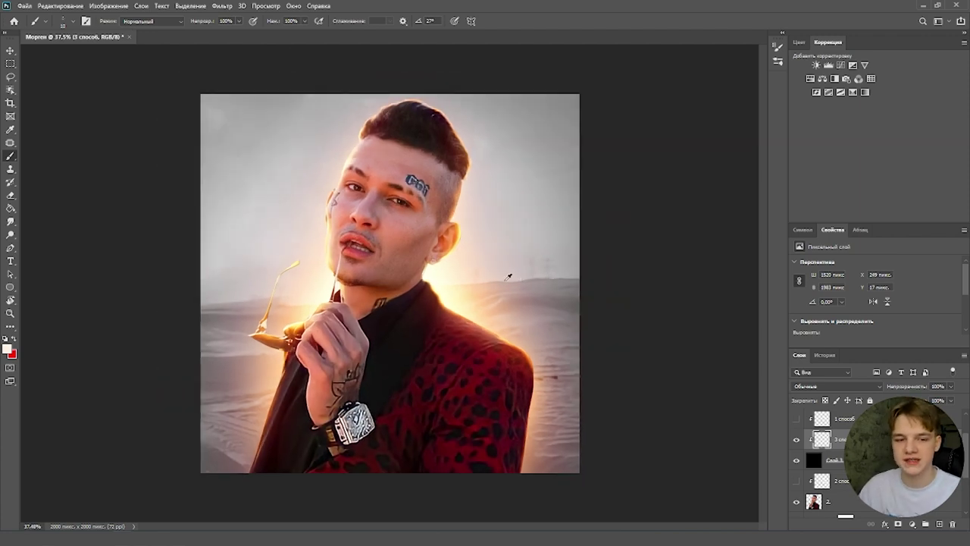
pyautogui.scroll(3, 507, 277)
pyautogui.scroll(-1, 384, 94)
pyautogui.scroll(2, 384, 94)
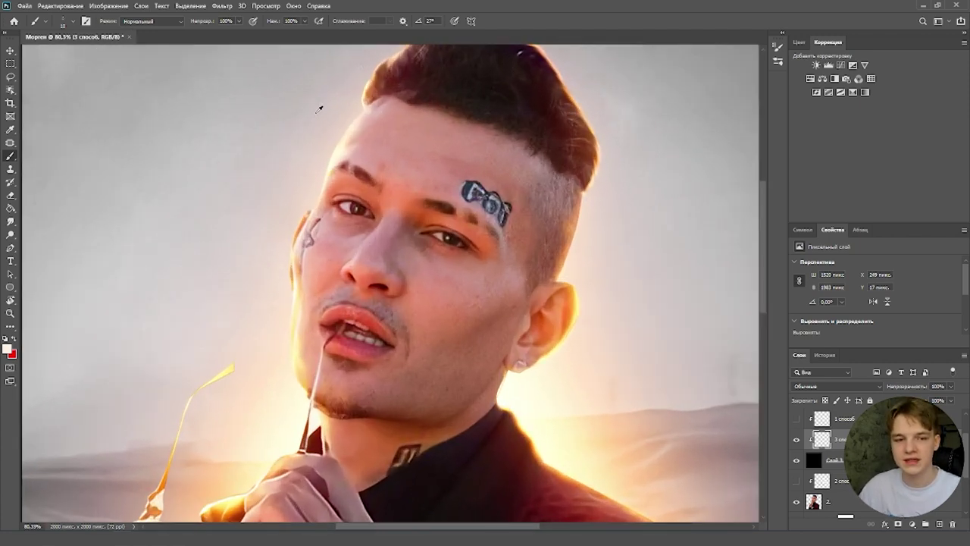
pyautogui.scroll(-2, 320, 106)
pyautogui.scroll(-1, 311, 152)
pyautogui.scroll(1, 301, 206)
pyautogui.scroll(4, 298, 409)
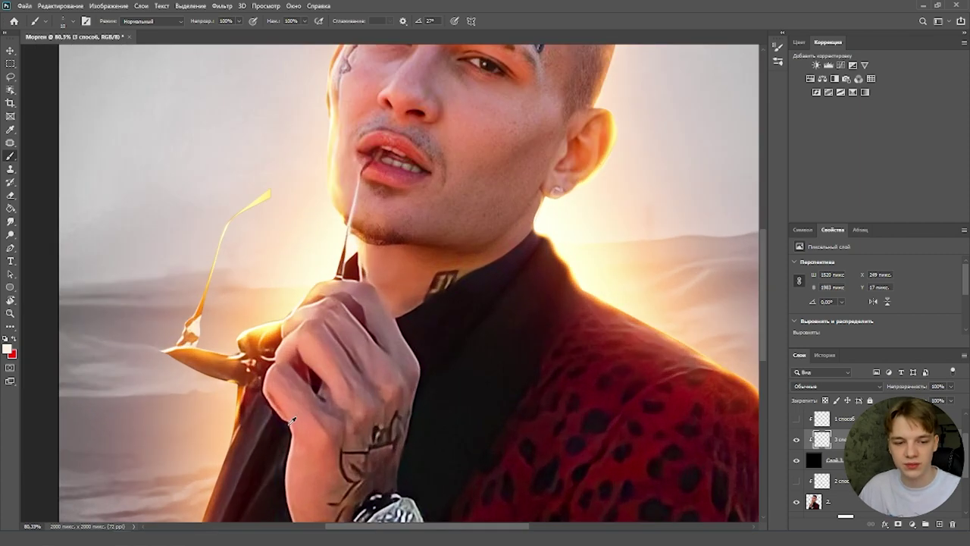
pyautogui.scroll(-3, 401, 143)
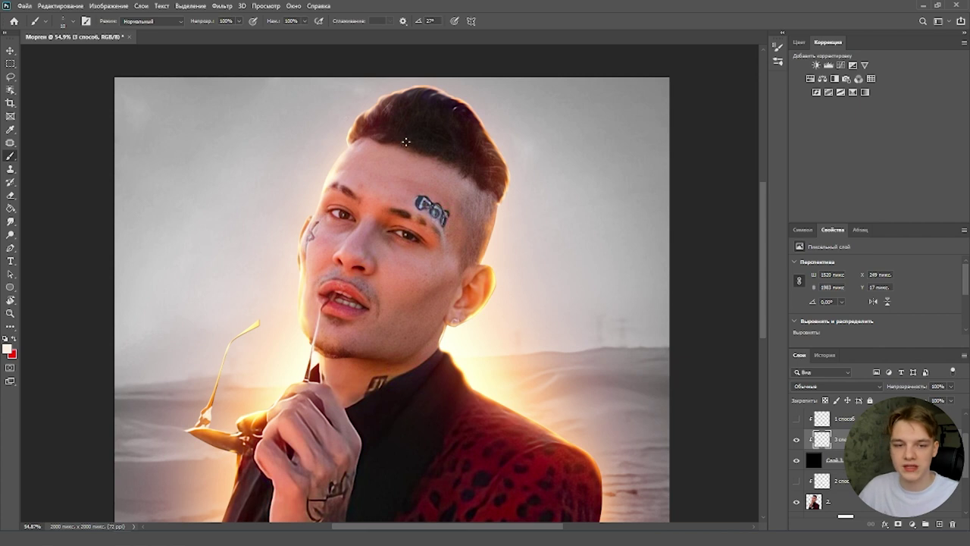
pyautogui.scroll(-2, 406, 141)
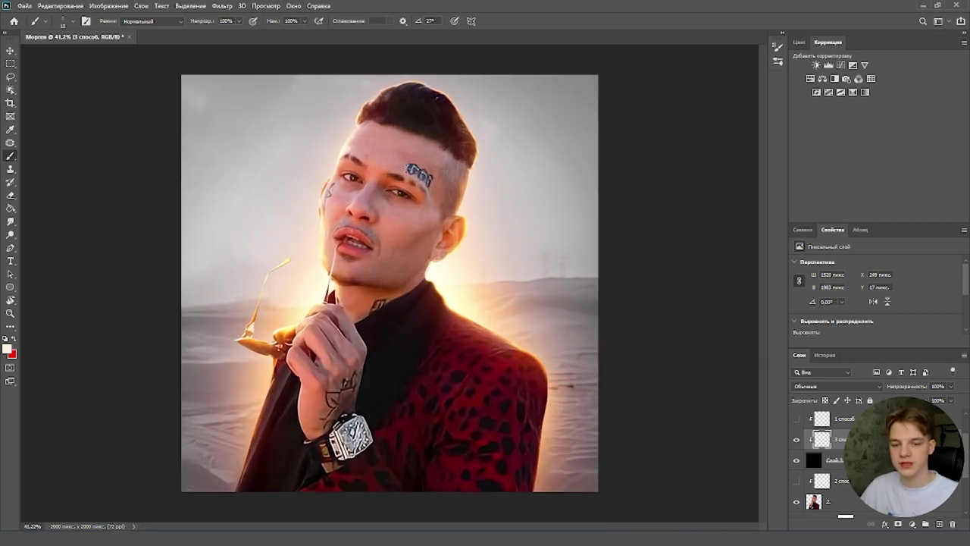
pyautogui.scroll(-1, 433, 114)
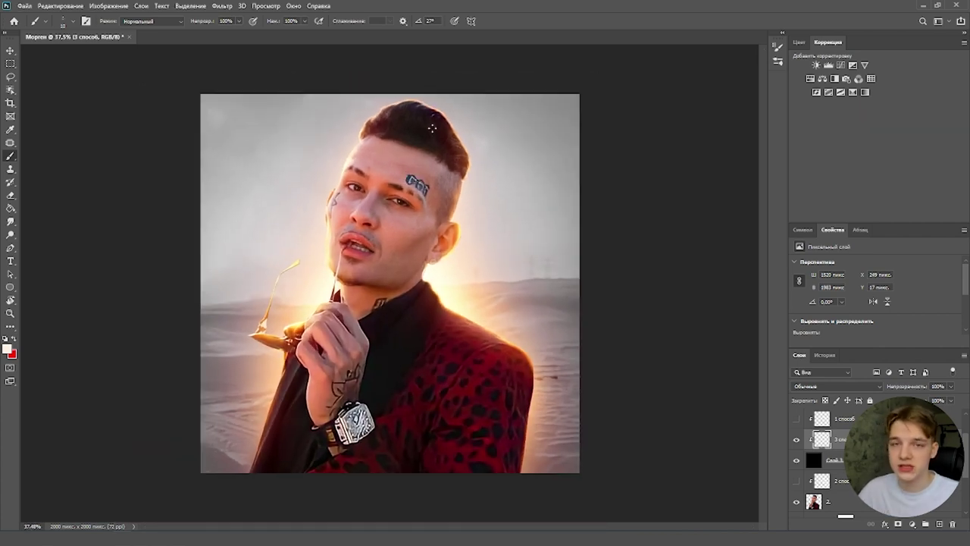